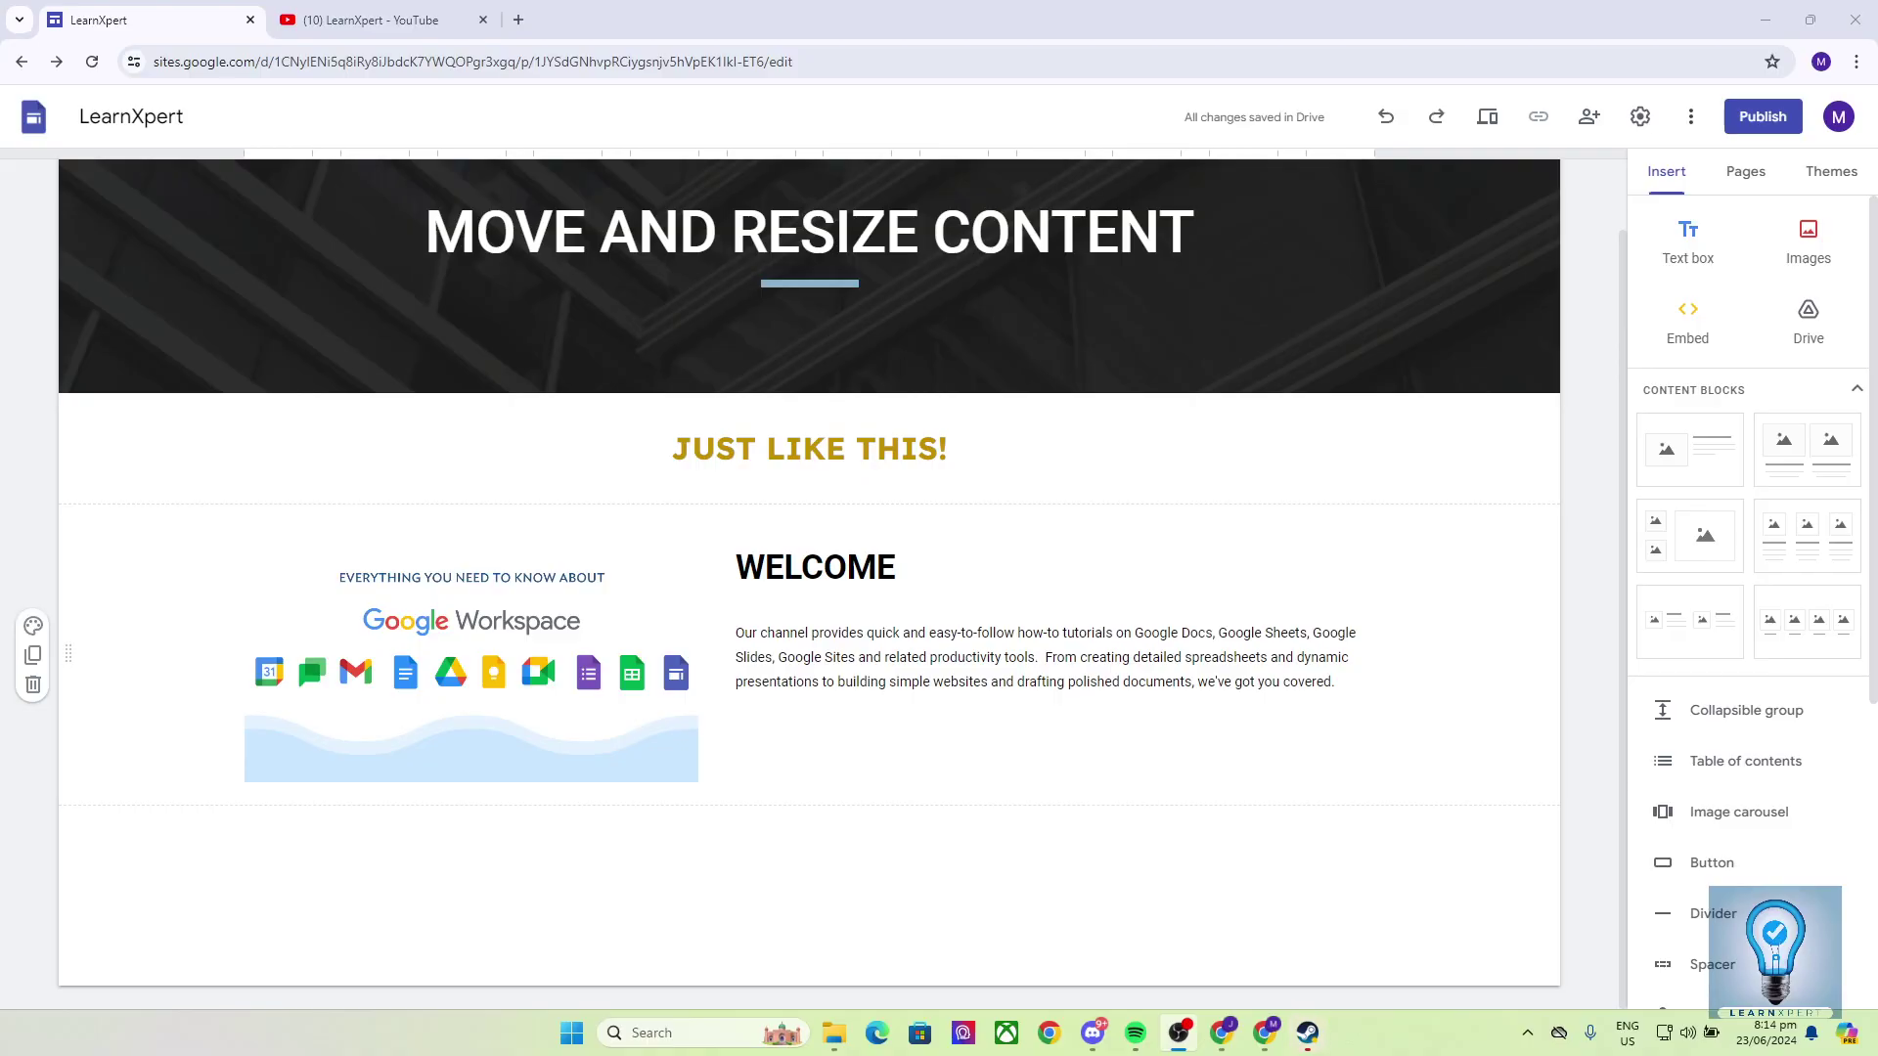
Step: Shrink the Google Workspace image proportionally to roughly four-fifths of its width, keeping it left of the WELCOME text
scroll(808, 584, "up", 1)
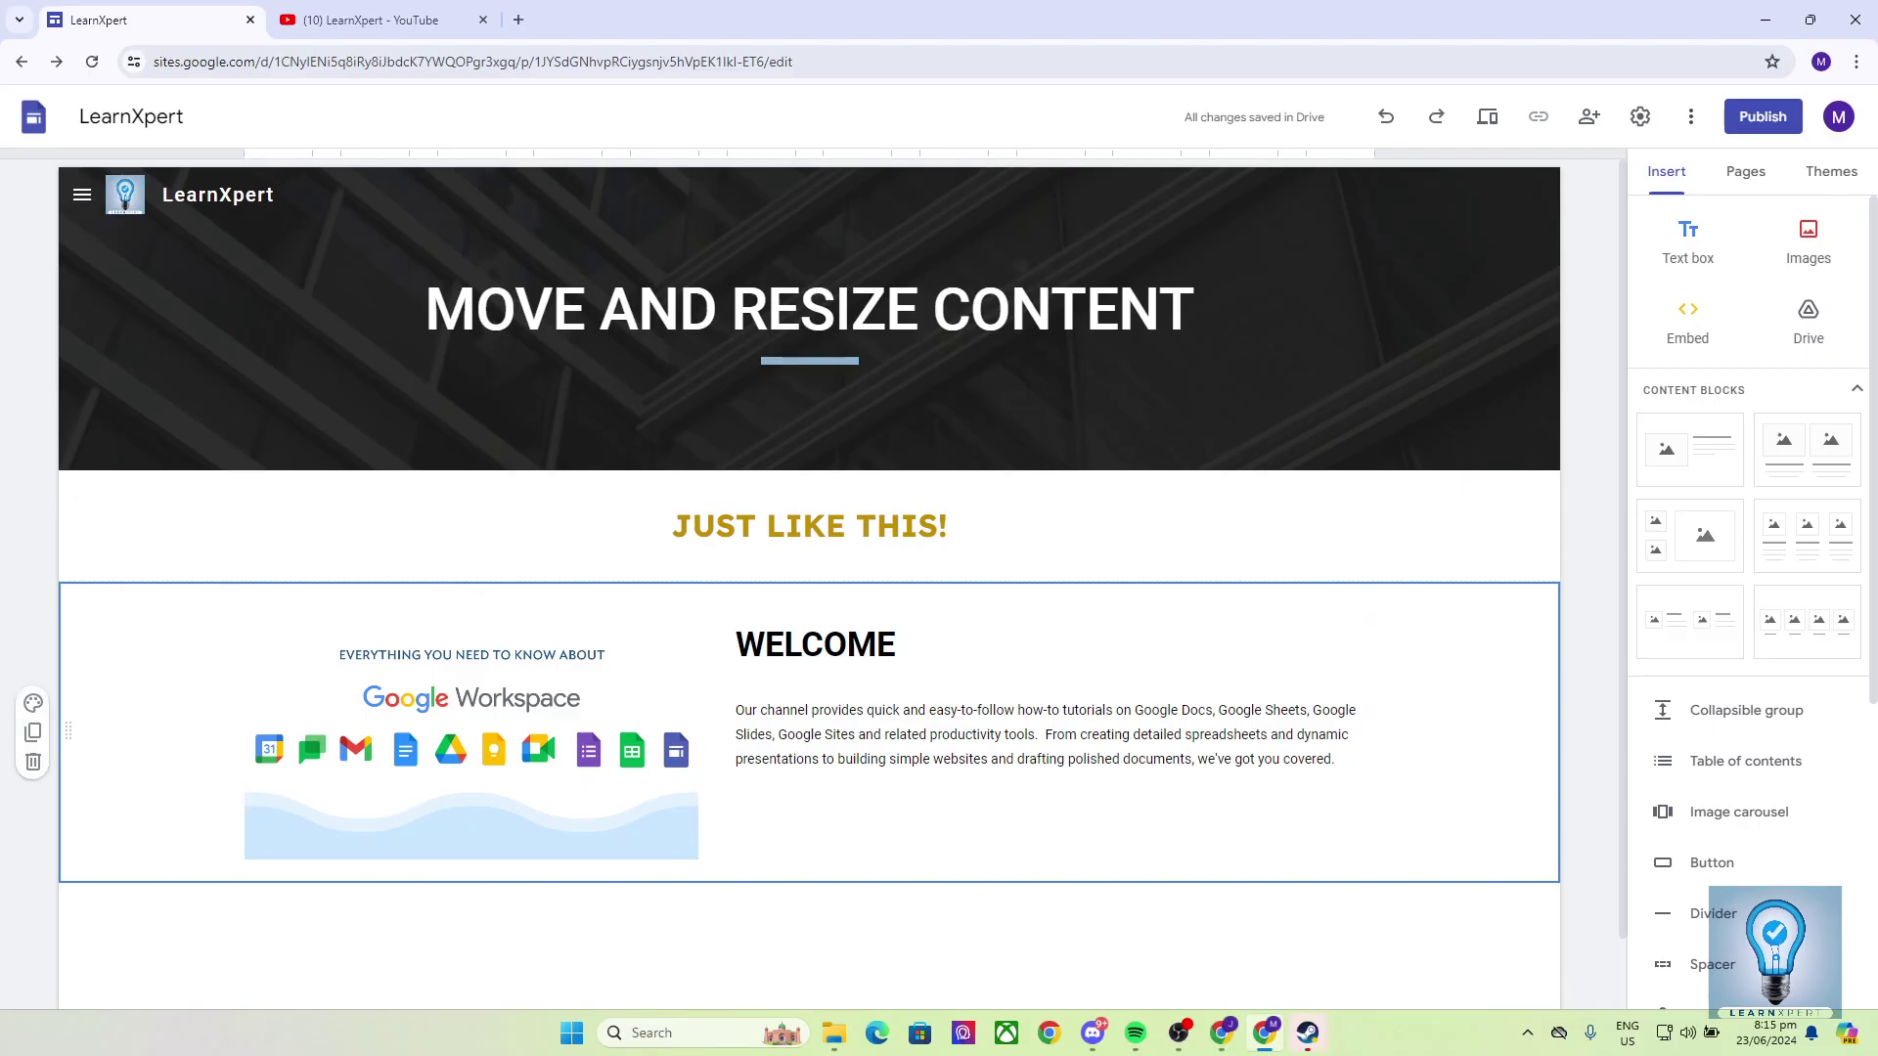
left_click(889, 734)
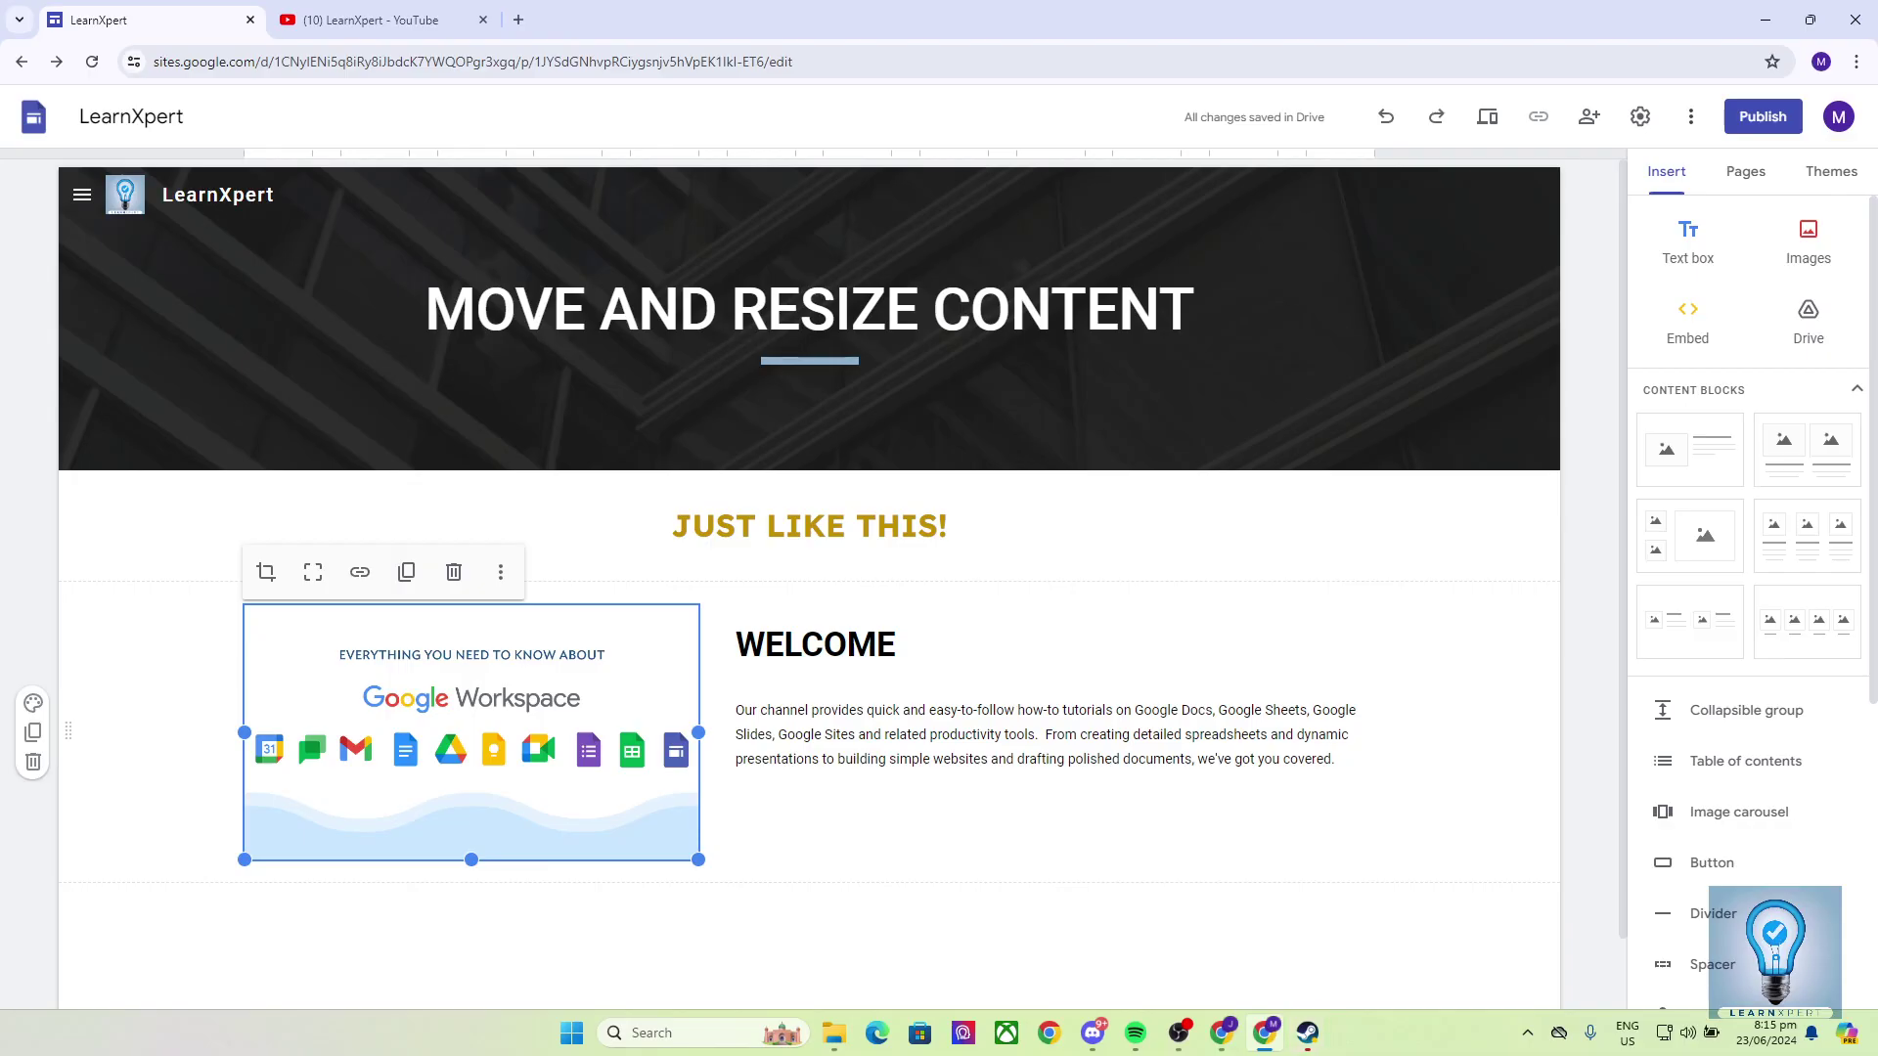
mouse_move(698, 860)
left_mouse_down()
mouse_move(578, 826)
mouse_move(641, 766)
mouse_move(600, 774)
mouse_move(626, 722)
mouse_move(556, 692)
mouse_move(590, 763)
mouse_move(515, 696)
mouse_move(582, 799)
mouse_move(754, 906)
mouse_move(709, 866)
left_mouse_up()
mouse_move(698, 860)
left_mouse_down()
mouse_move(475, 733)
mouse_move(699, 860)
left_mouse_up()
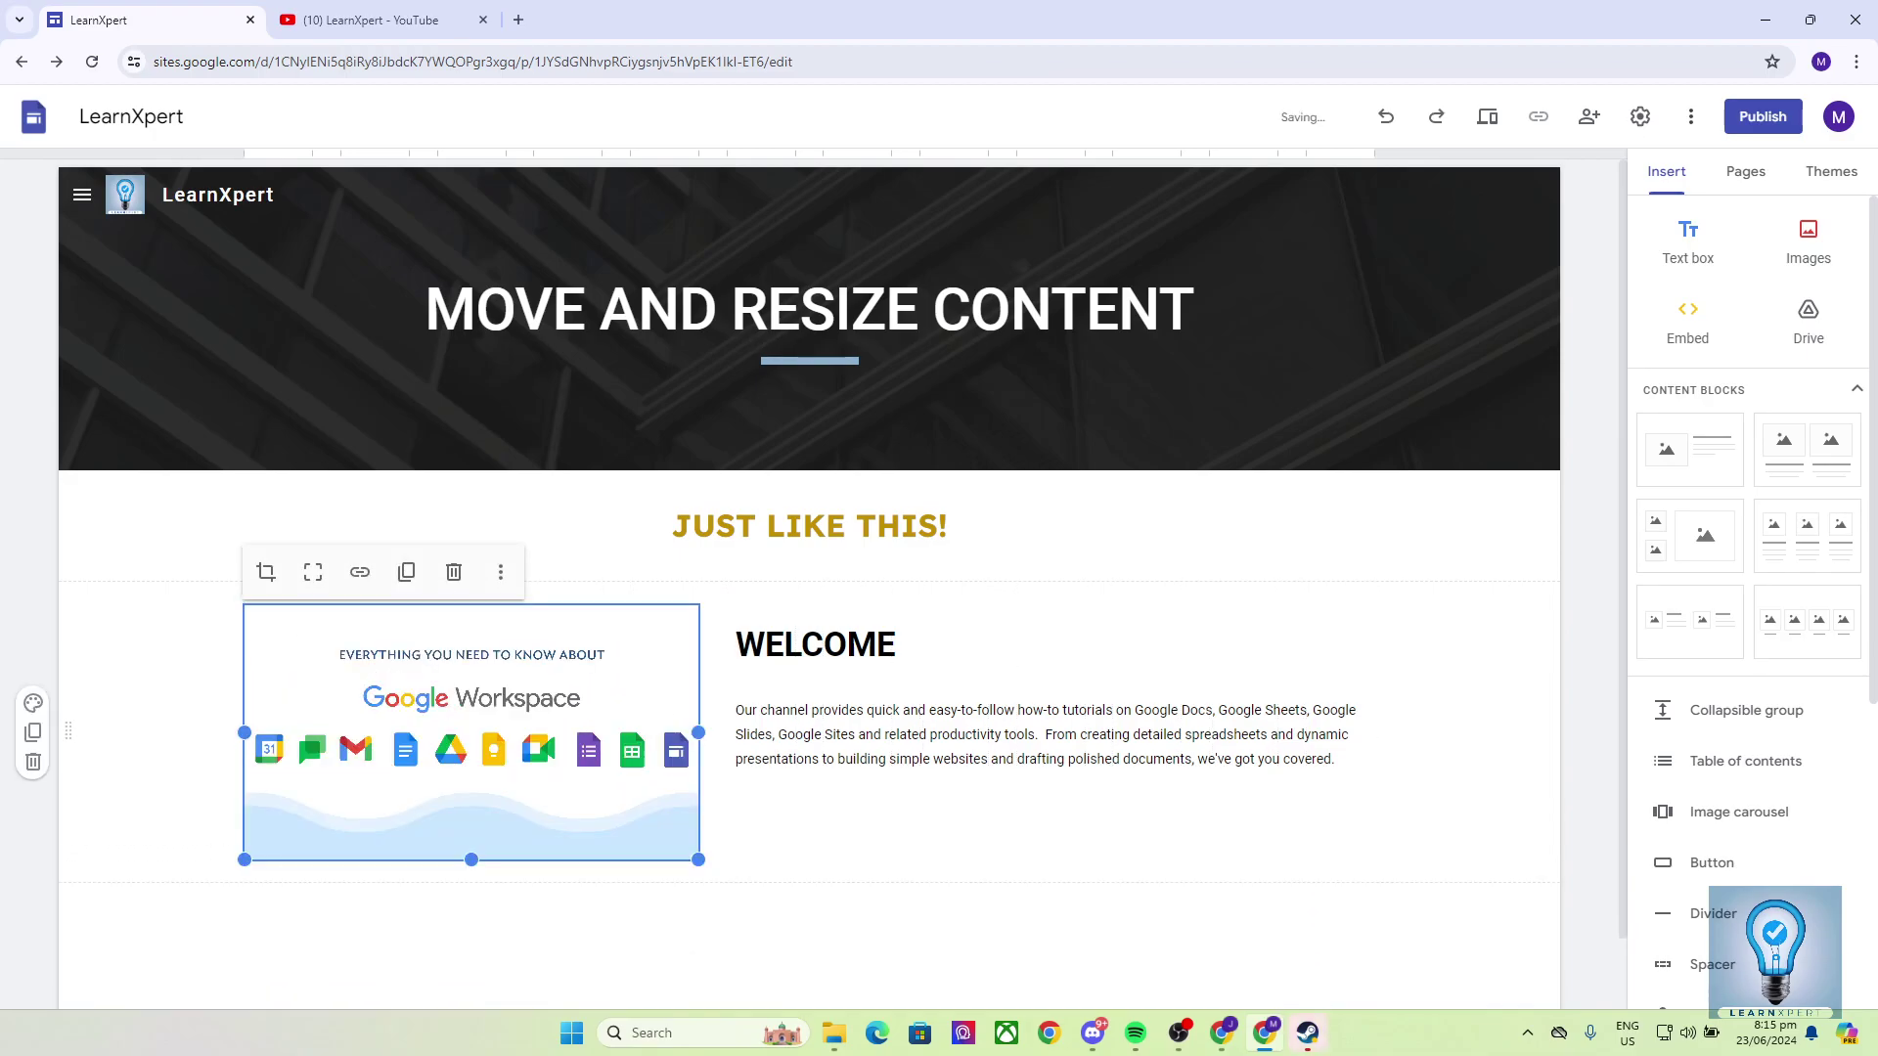
left_click_drag(698, 860, 571, 789)
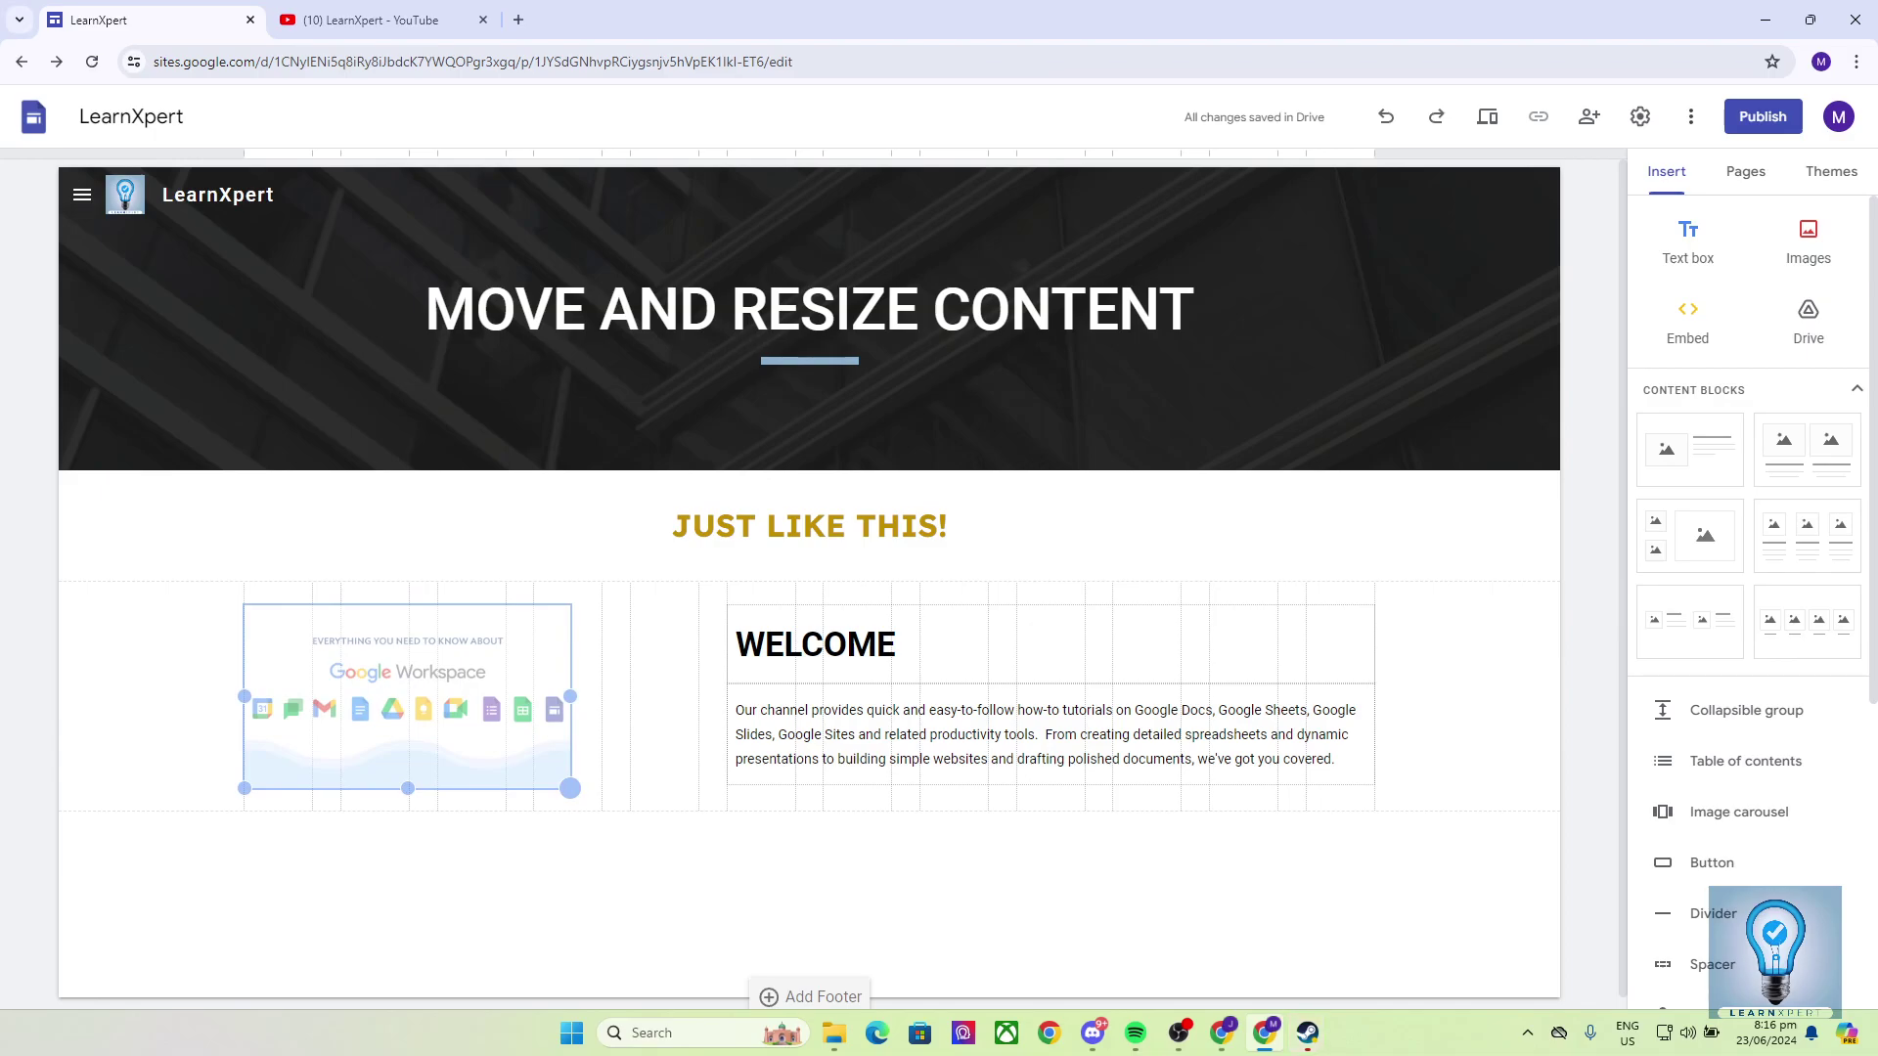
mouse_move(571, 788)
left_mouse_down()
mouse_move(588, 798)
mouse_move(537, 772)
mouse_move(676, 849)
mouse_move(602, 807)
left_mouse_up()
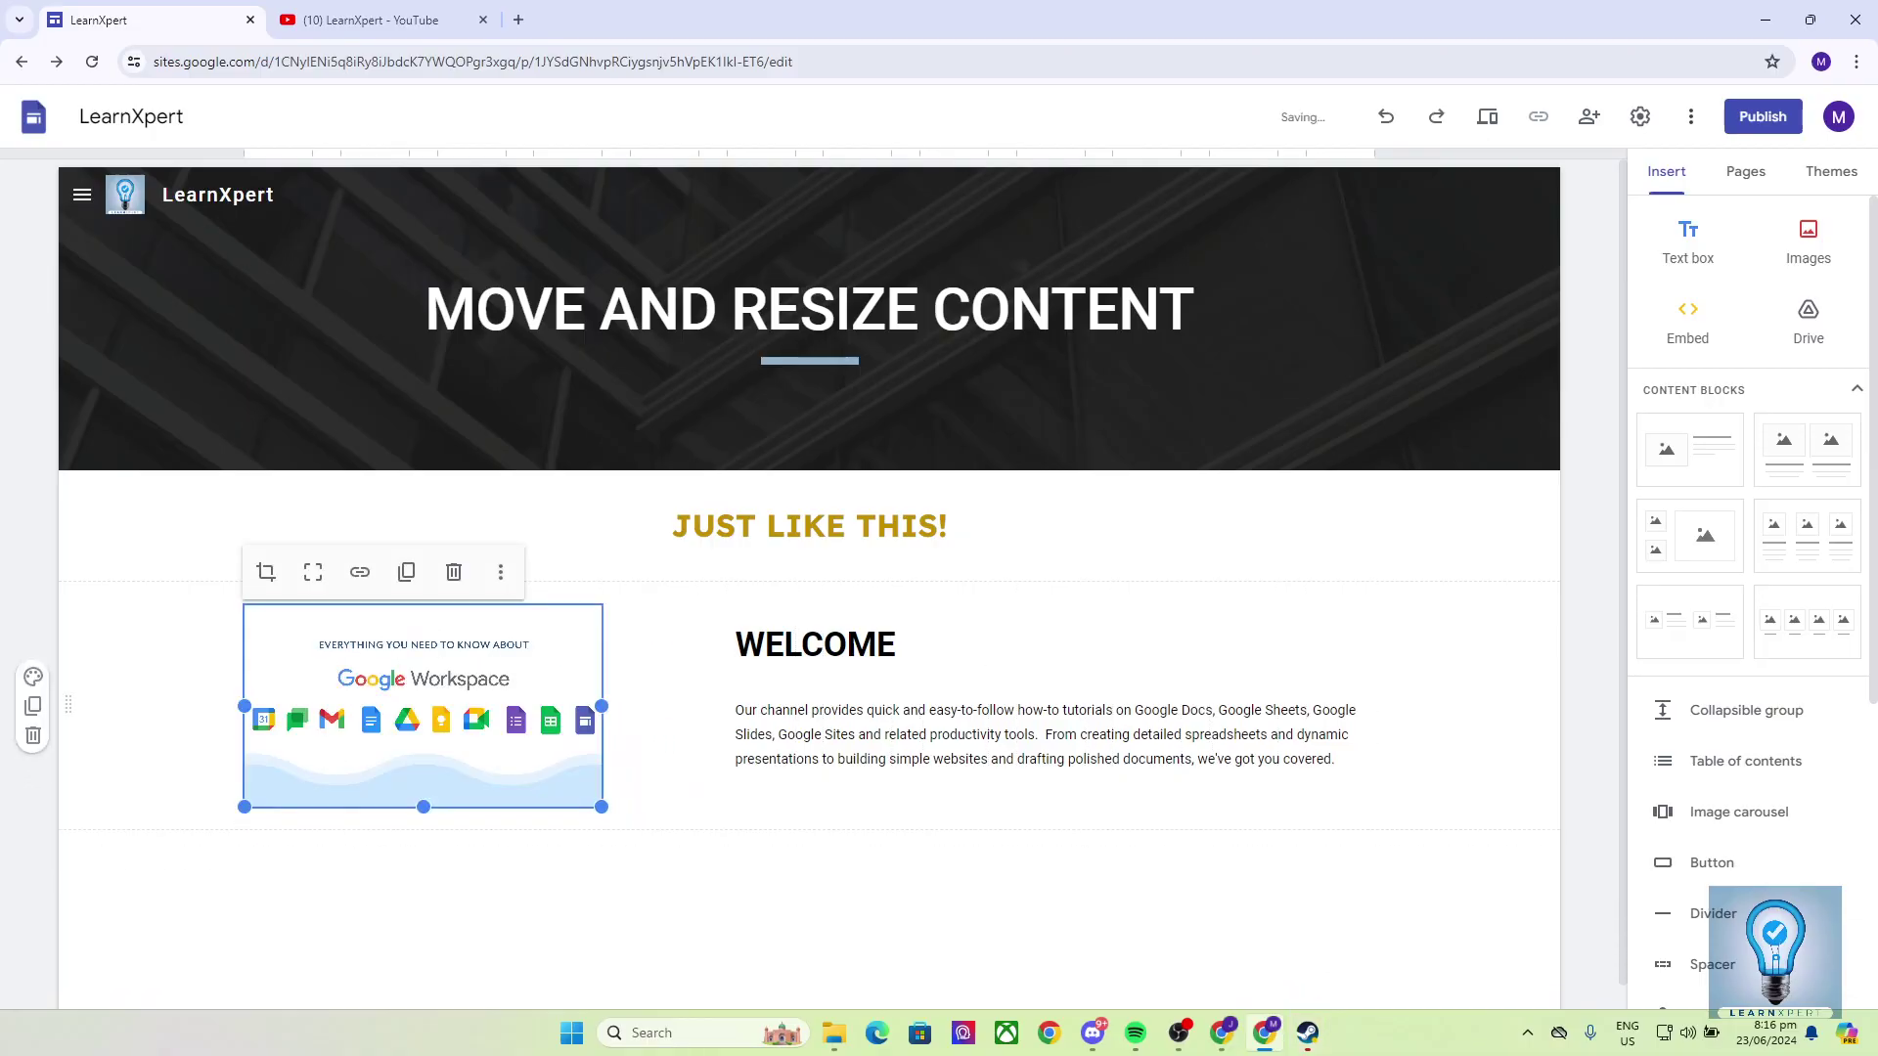
left_click(668, 790)
left_click(548, 753)
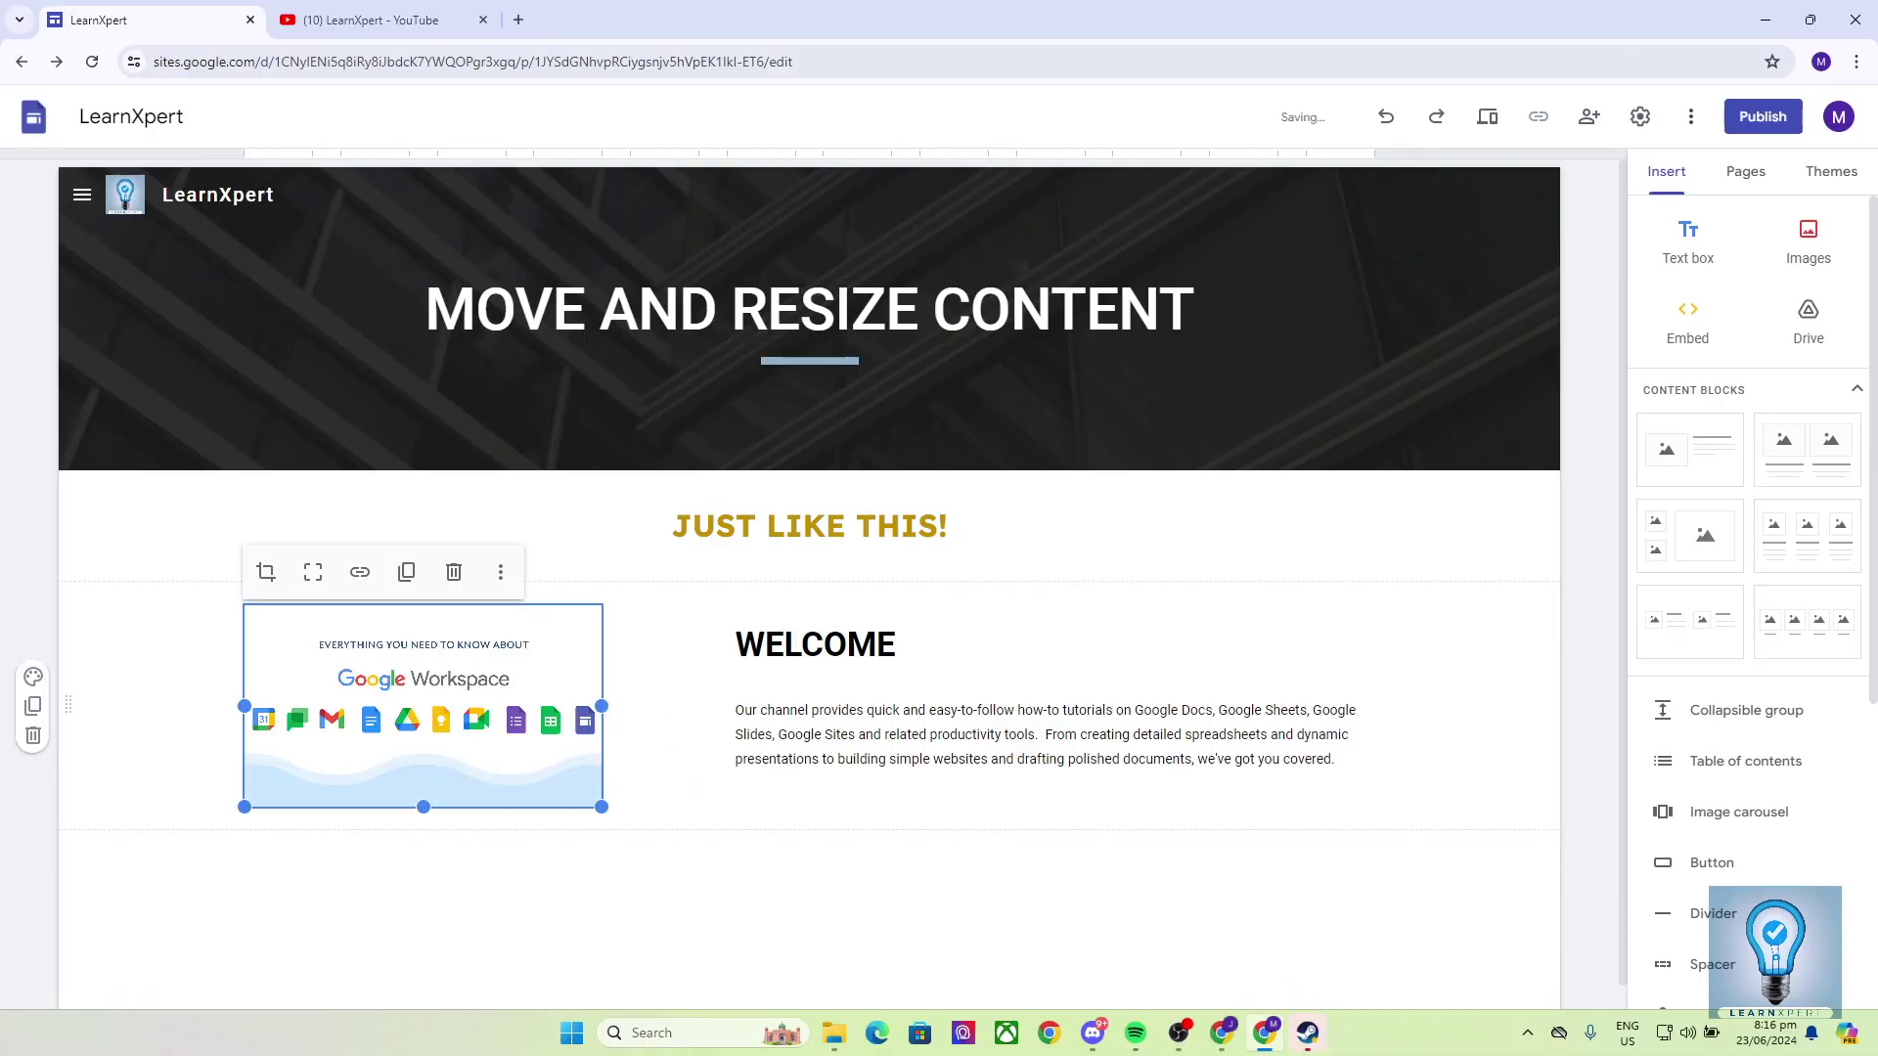
Step: Try widening the WELCOME heading and its paragraph toward the Google Workspace image, then undo the change
left_click(822, 645)
left_click(790, 710)
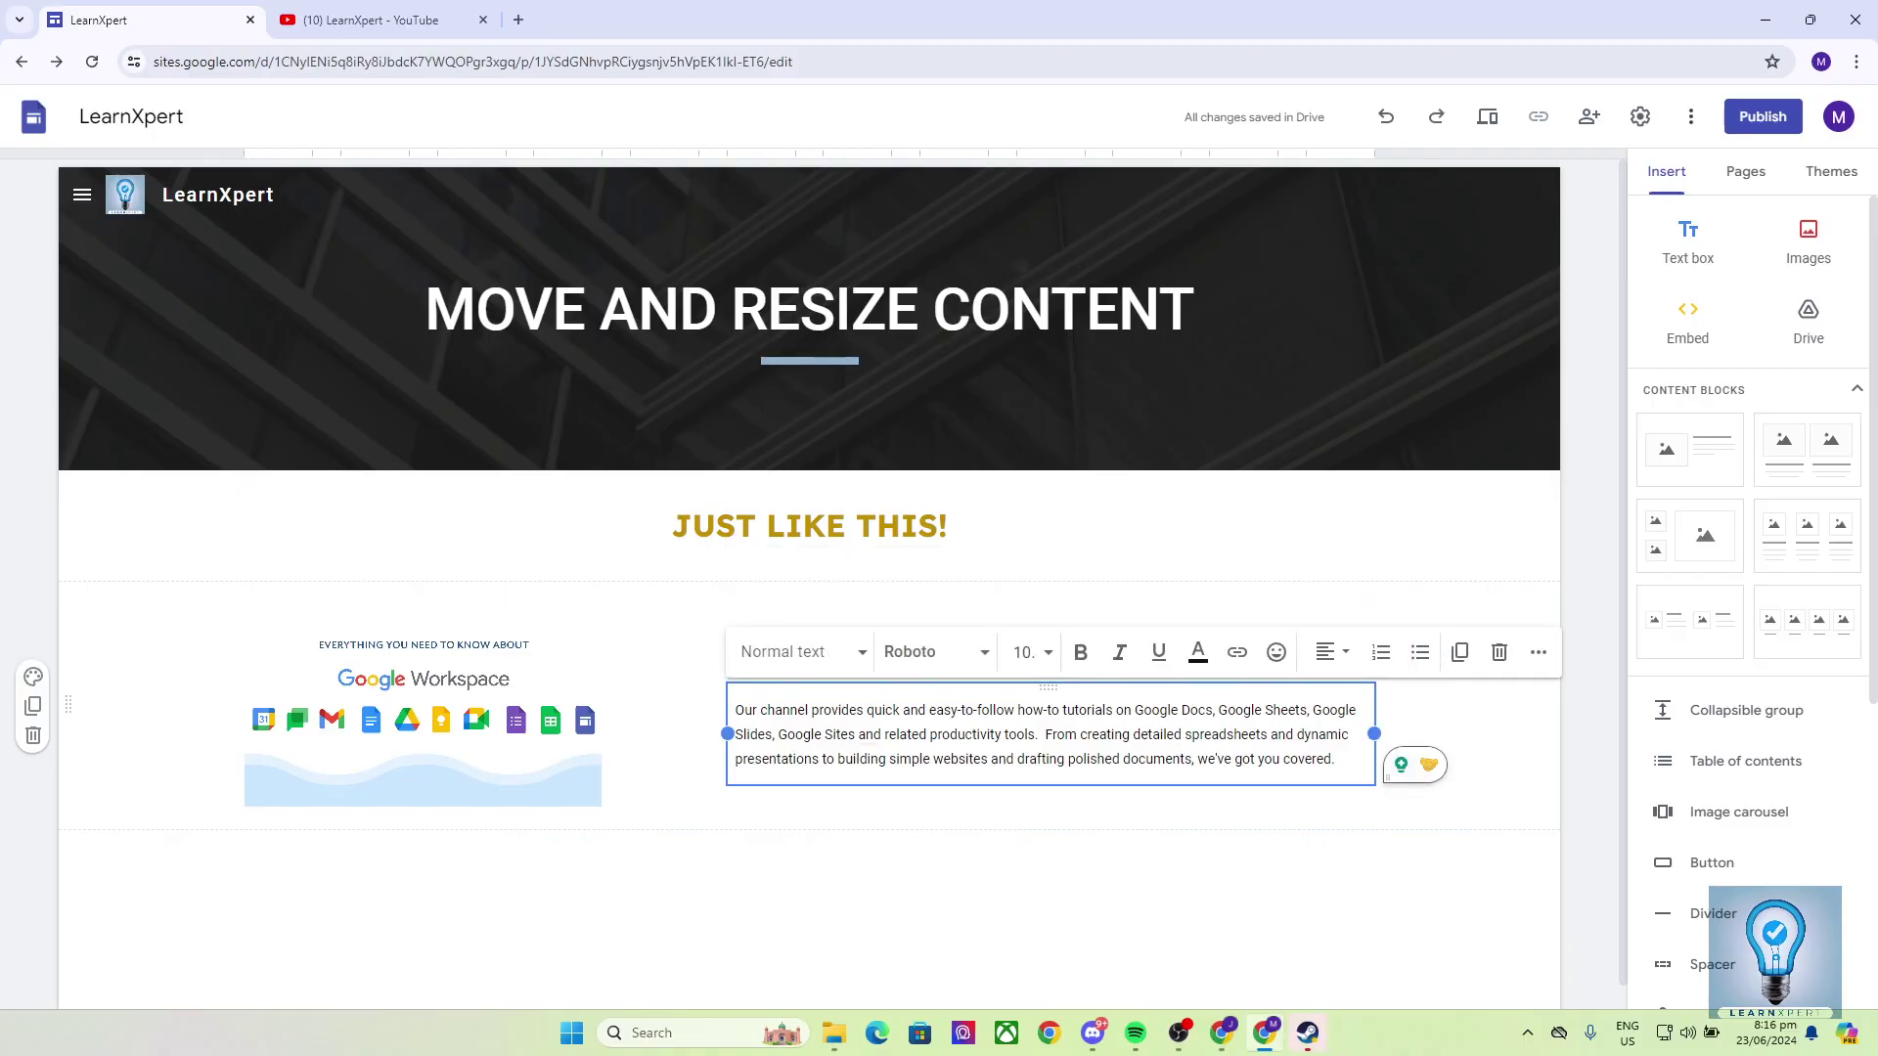
left_click(668, 644)
left_click(766, 644)
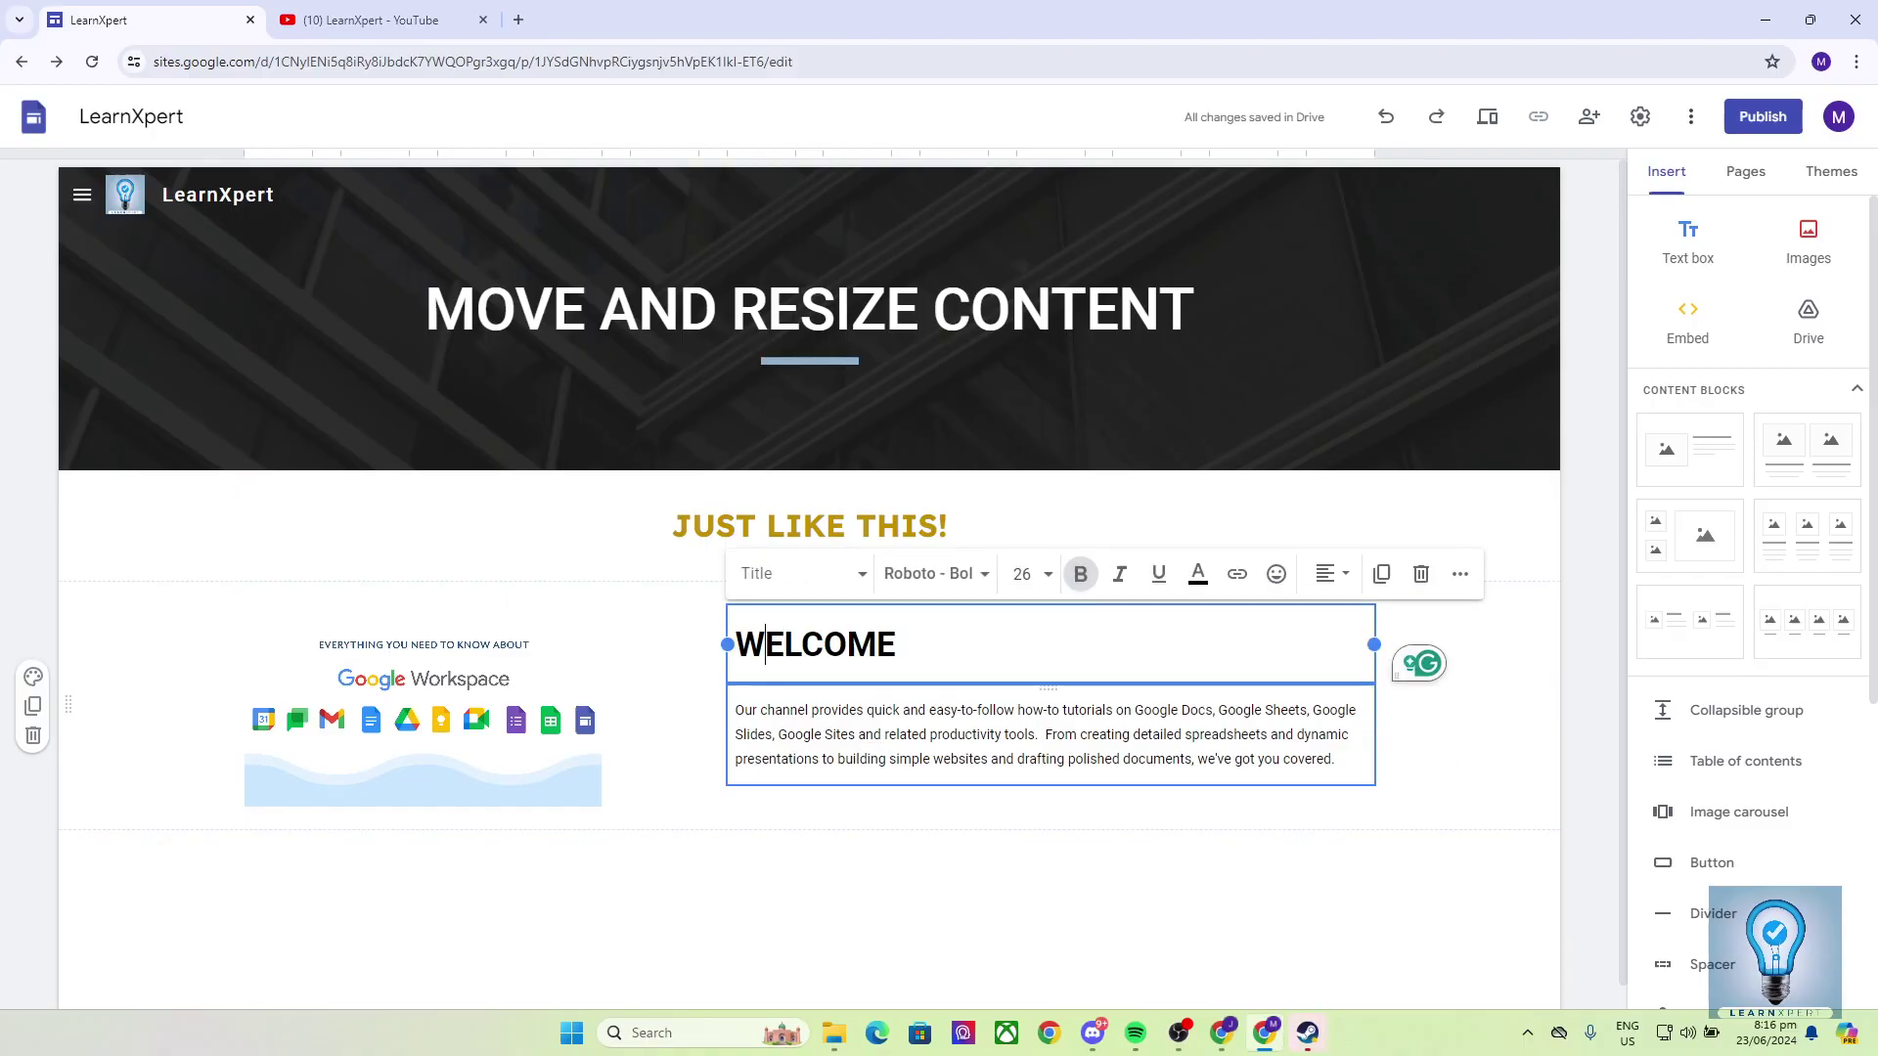
left_click_drag(727, 643, 534, 644)
key("ctrl+z")
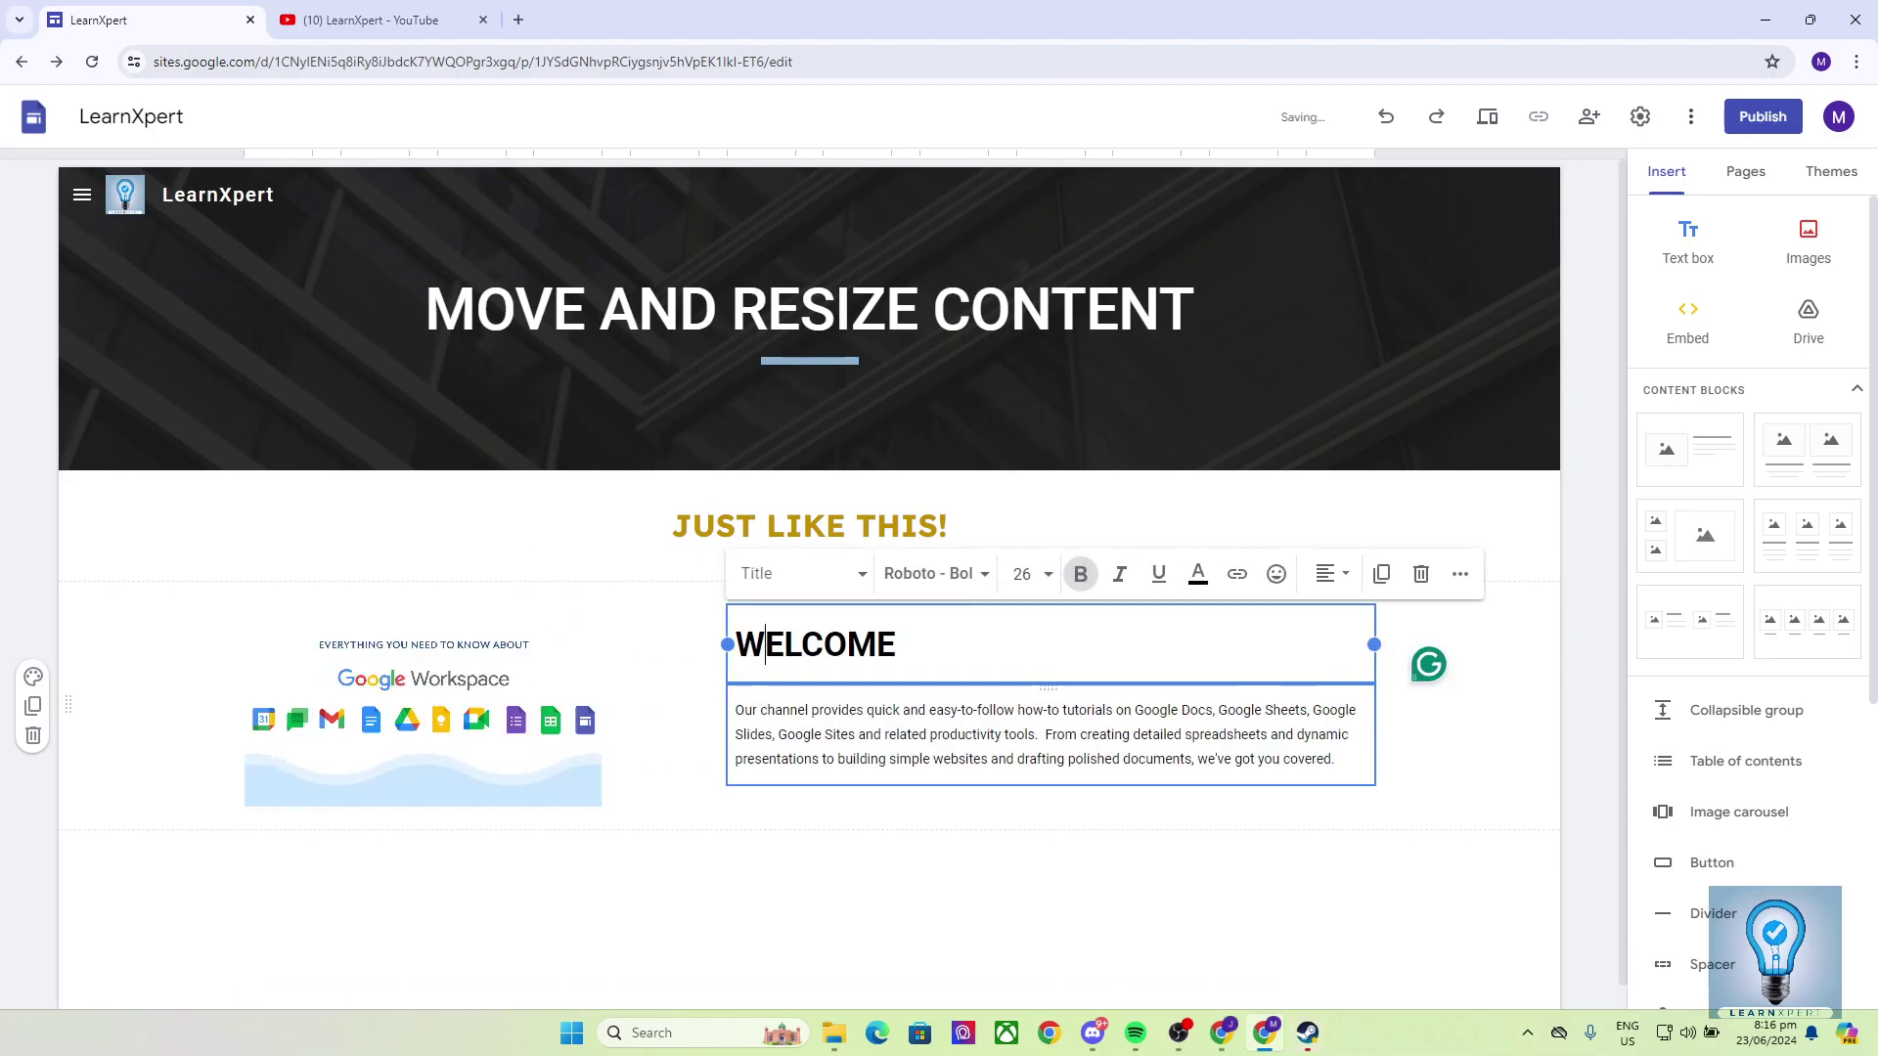
left_click_drag(727, 645, 533, 645)
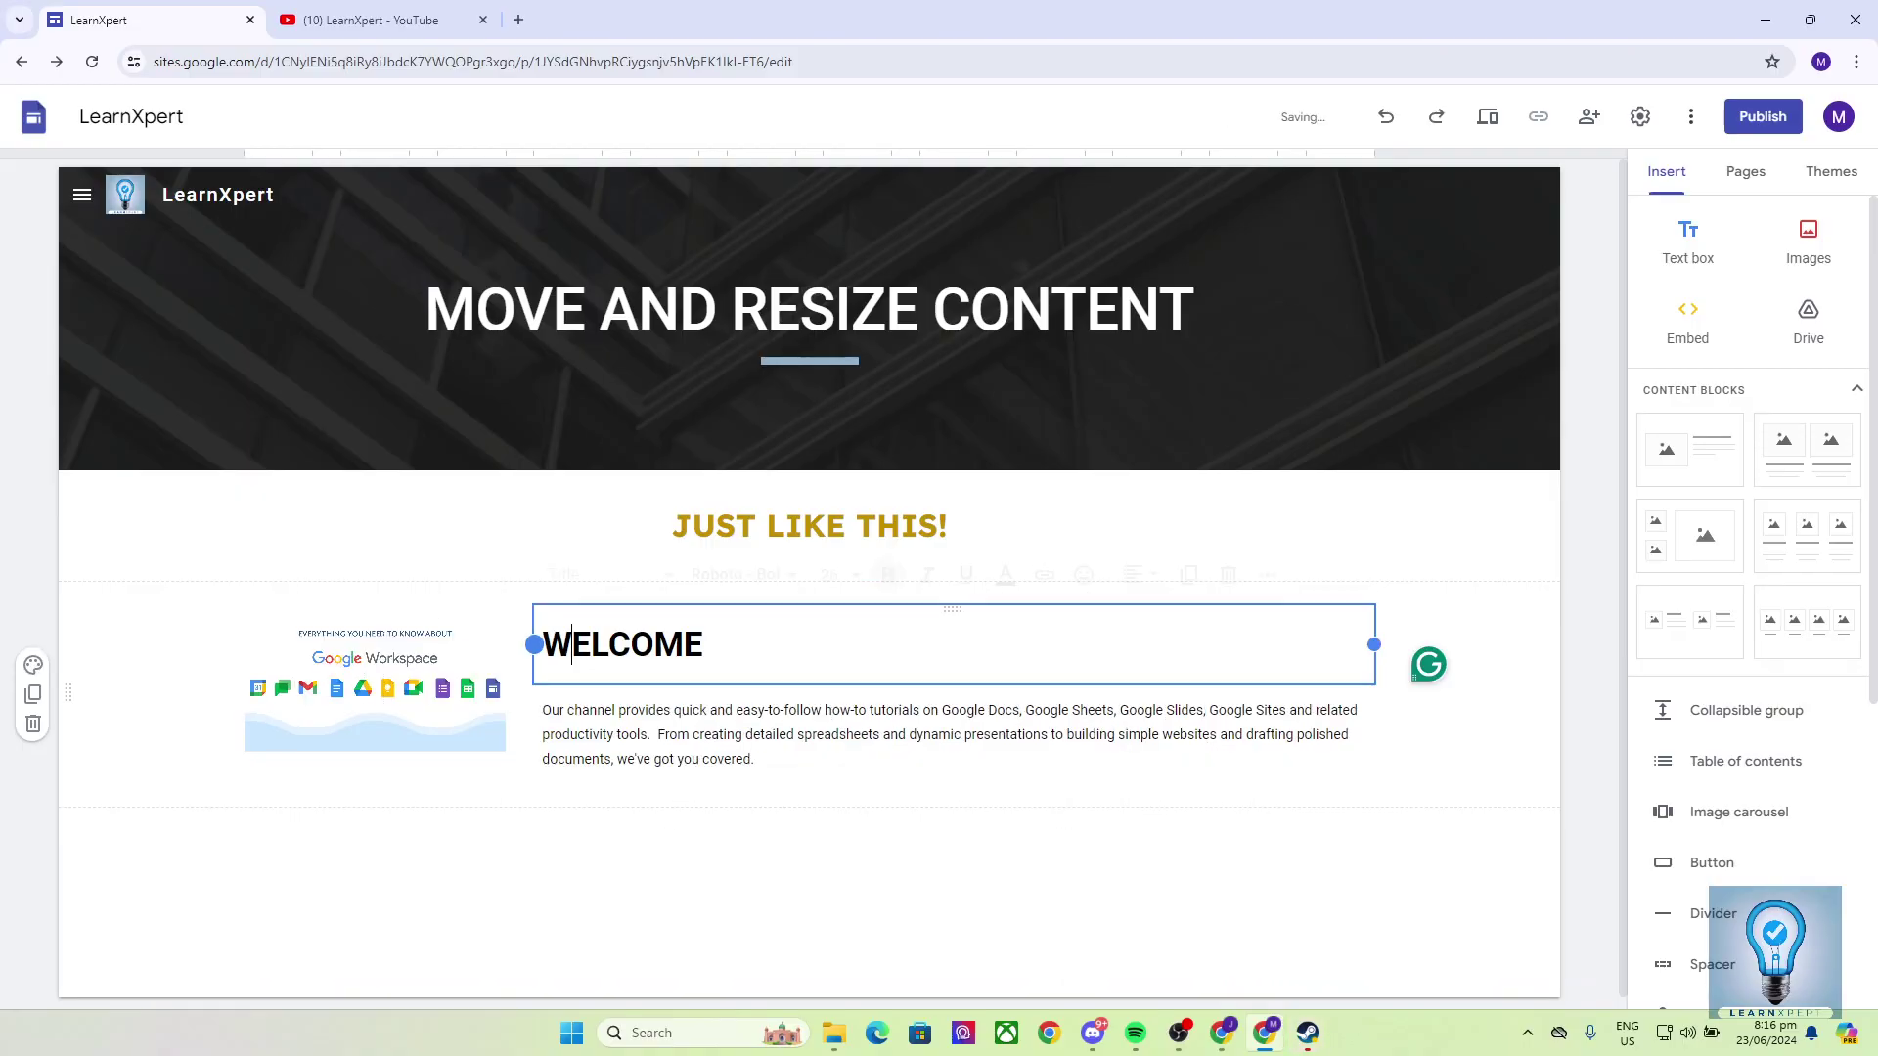
left_click(375, 679)
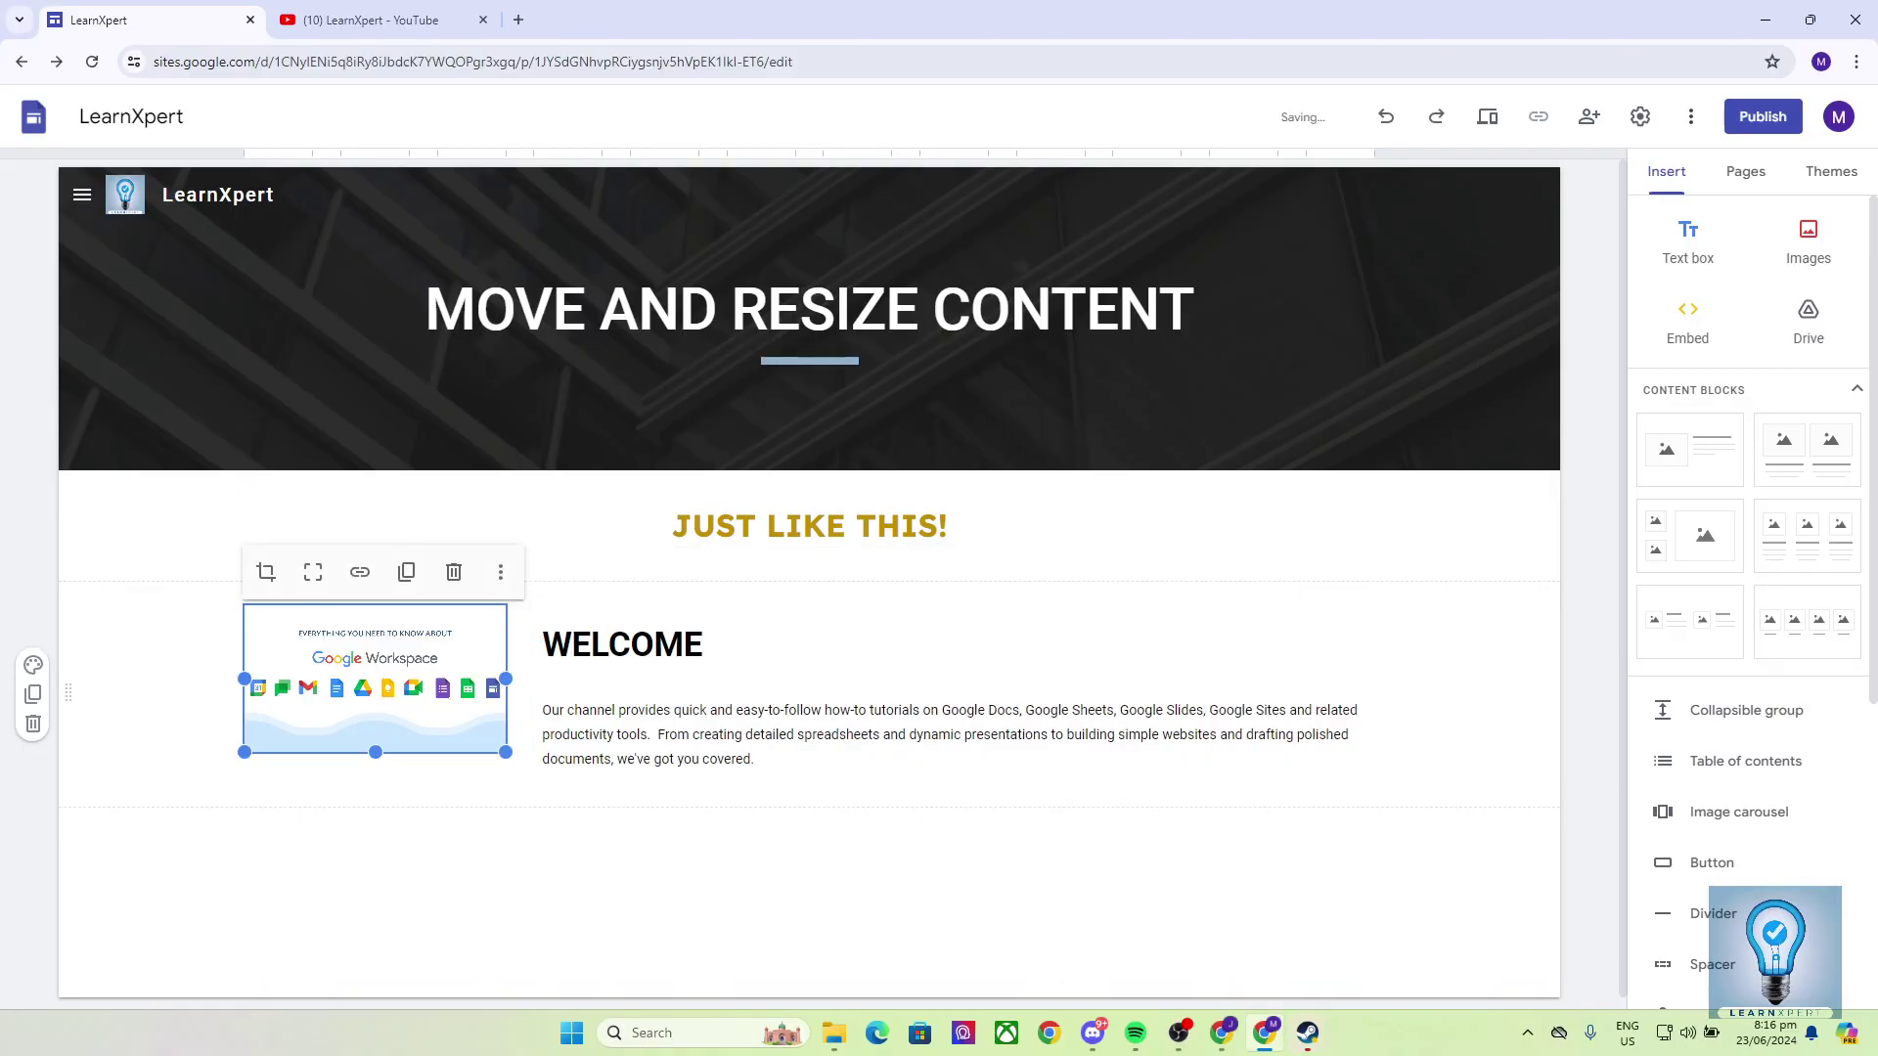
left_click_drag(506, 678, 508, 678)
key("ctrl+z")
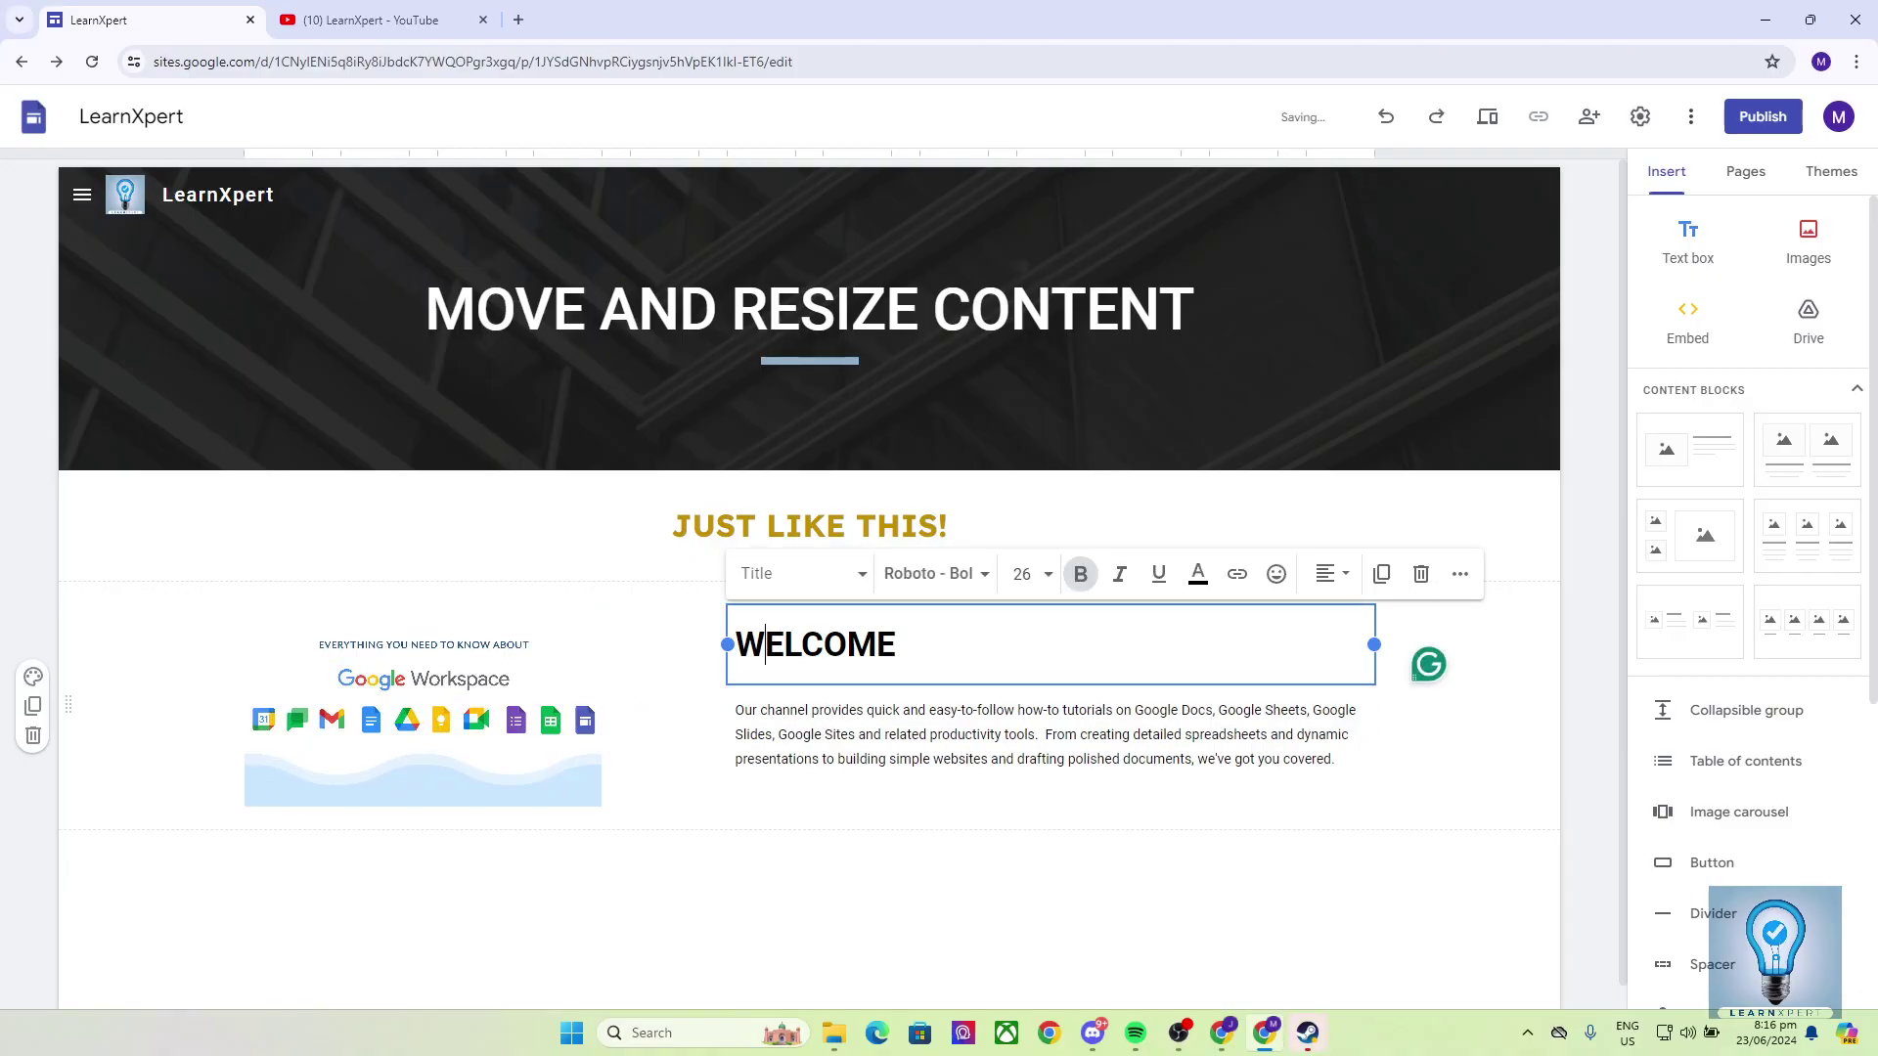
key("Escape")
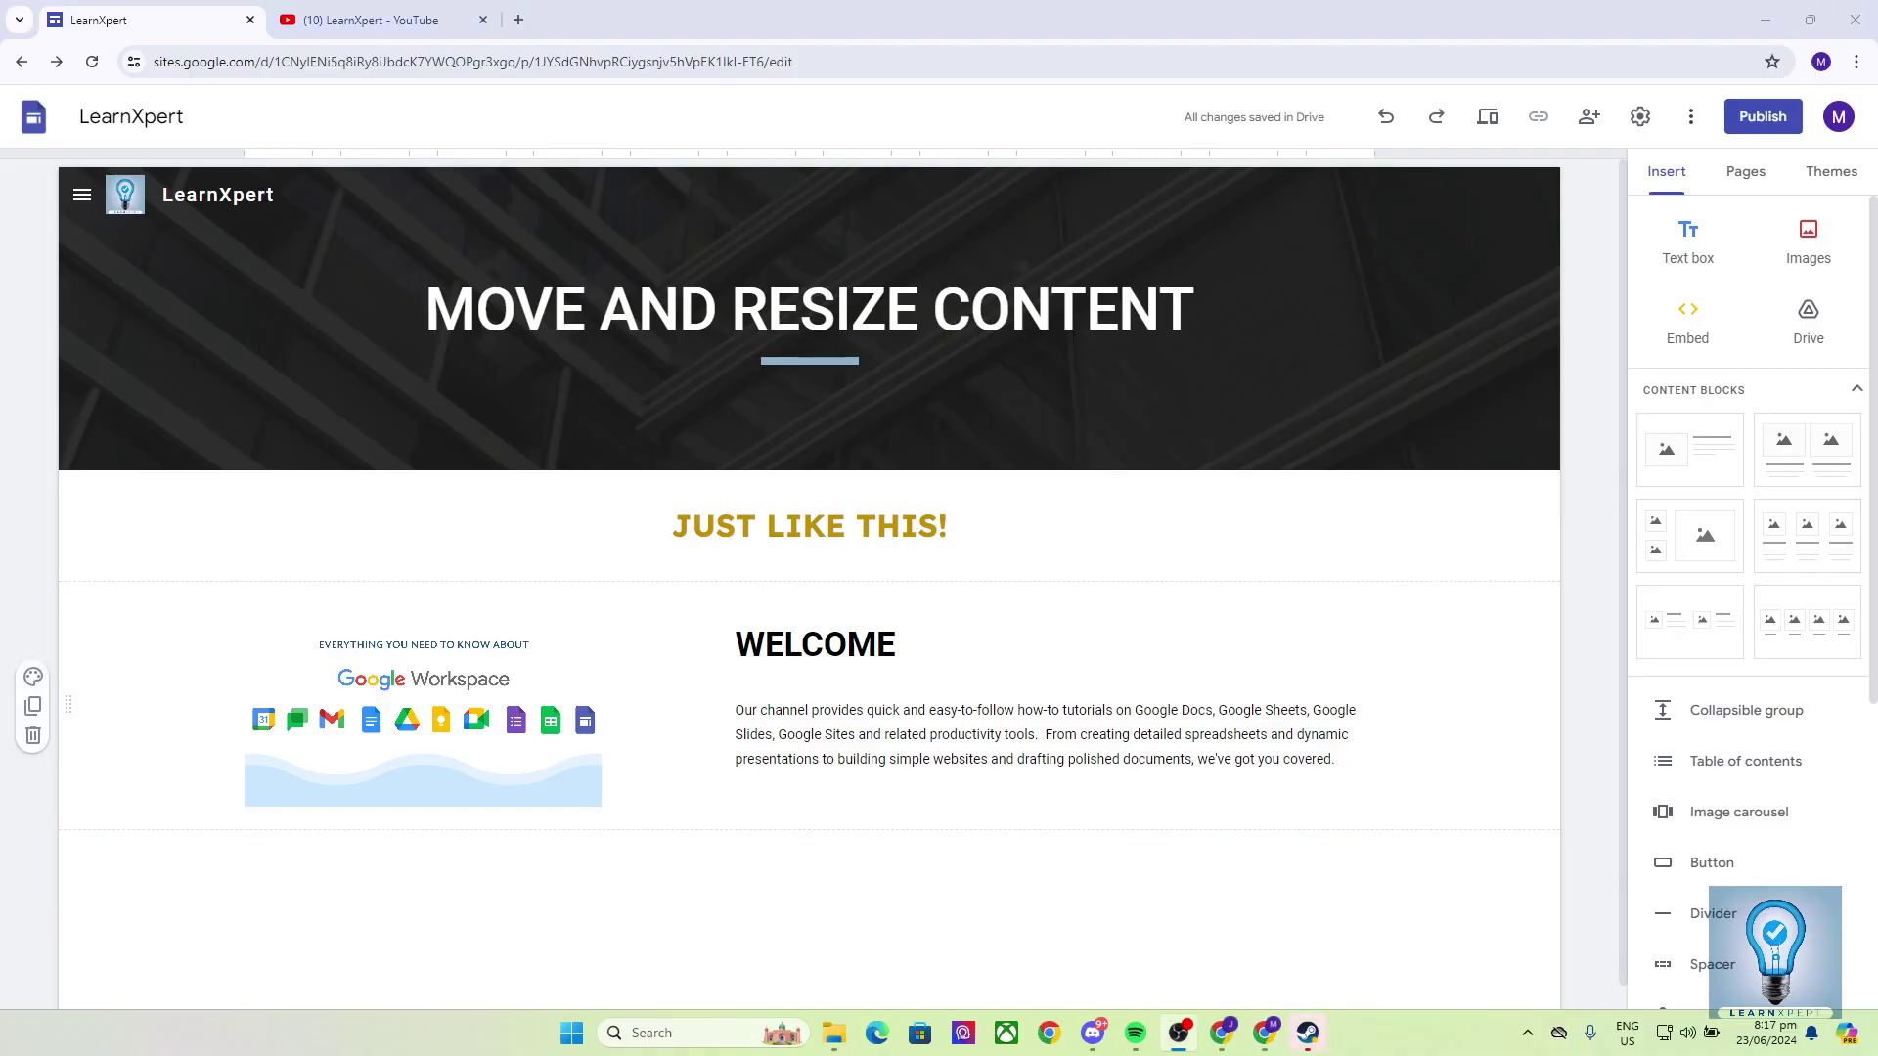
Step: Enlarge the Google Workspace image until it nearly reaches the WELCOME text, then shrink it to a little over half that width
left_click(1049, 688)
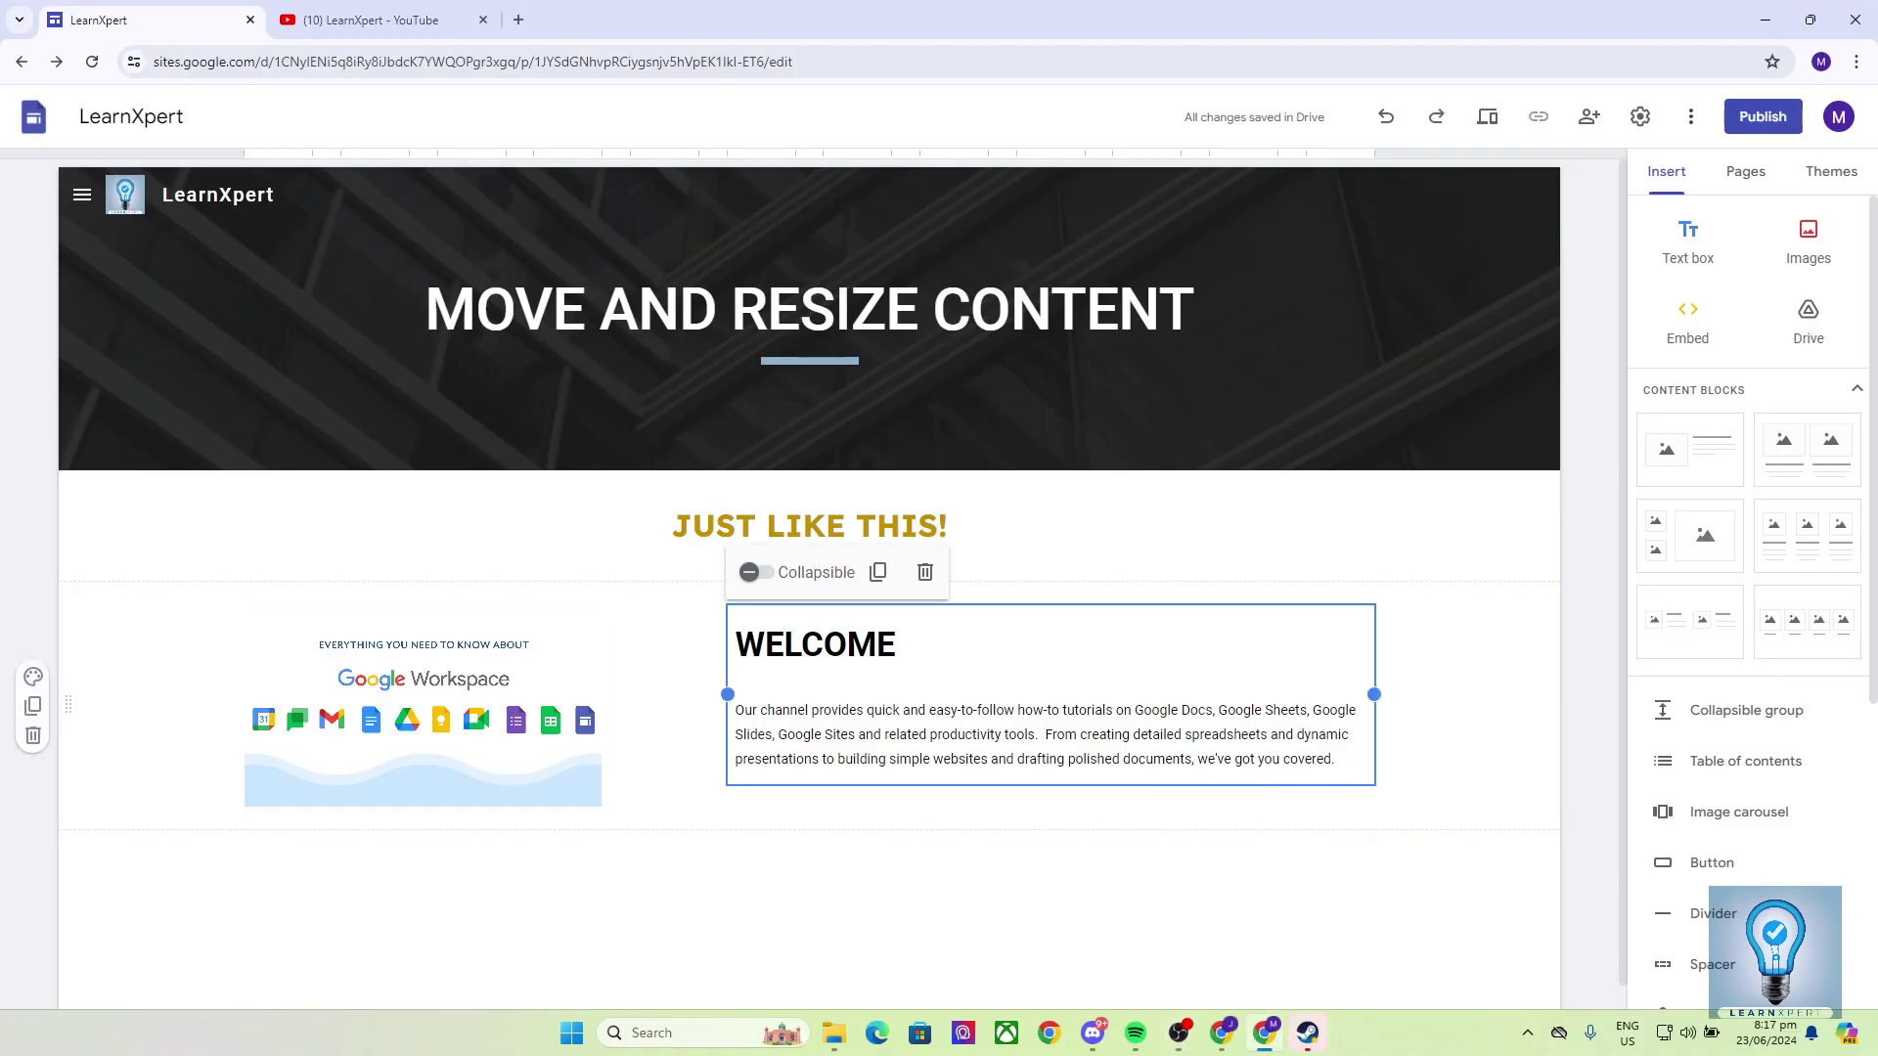
left_click(423, 705)
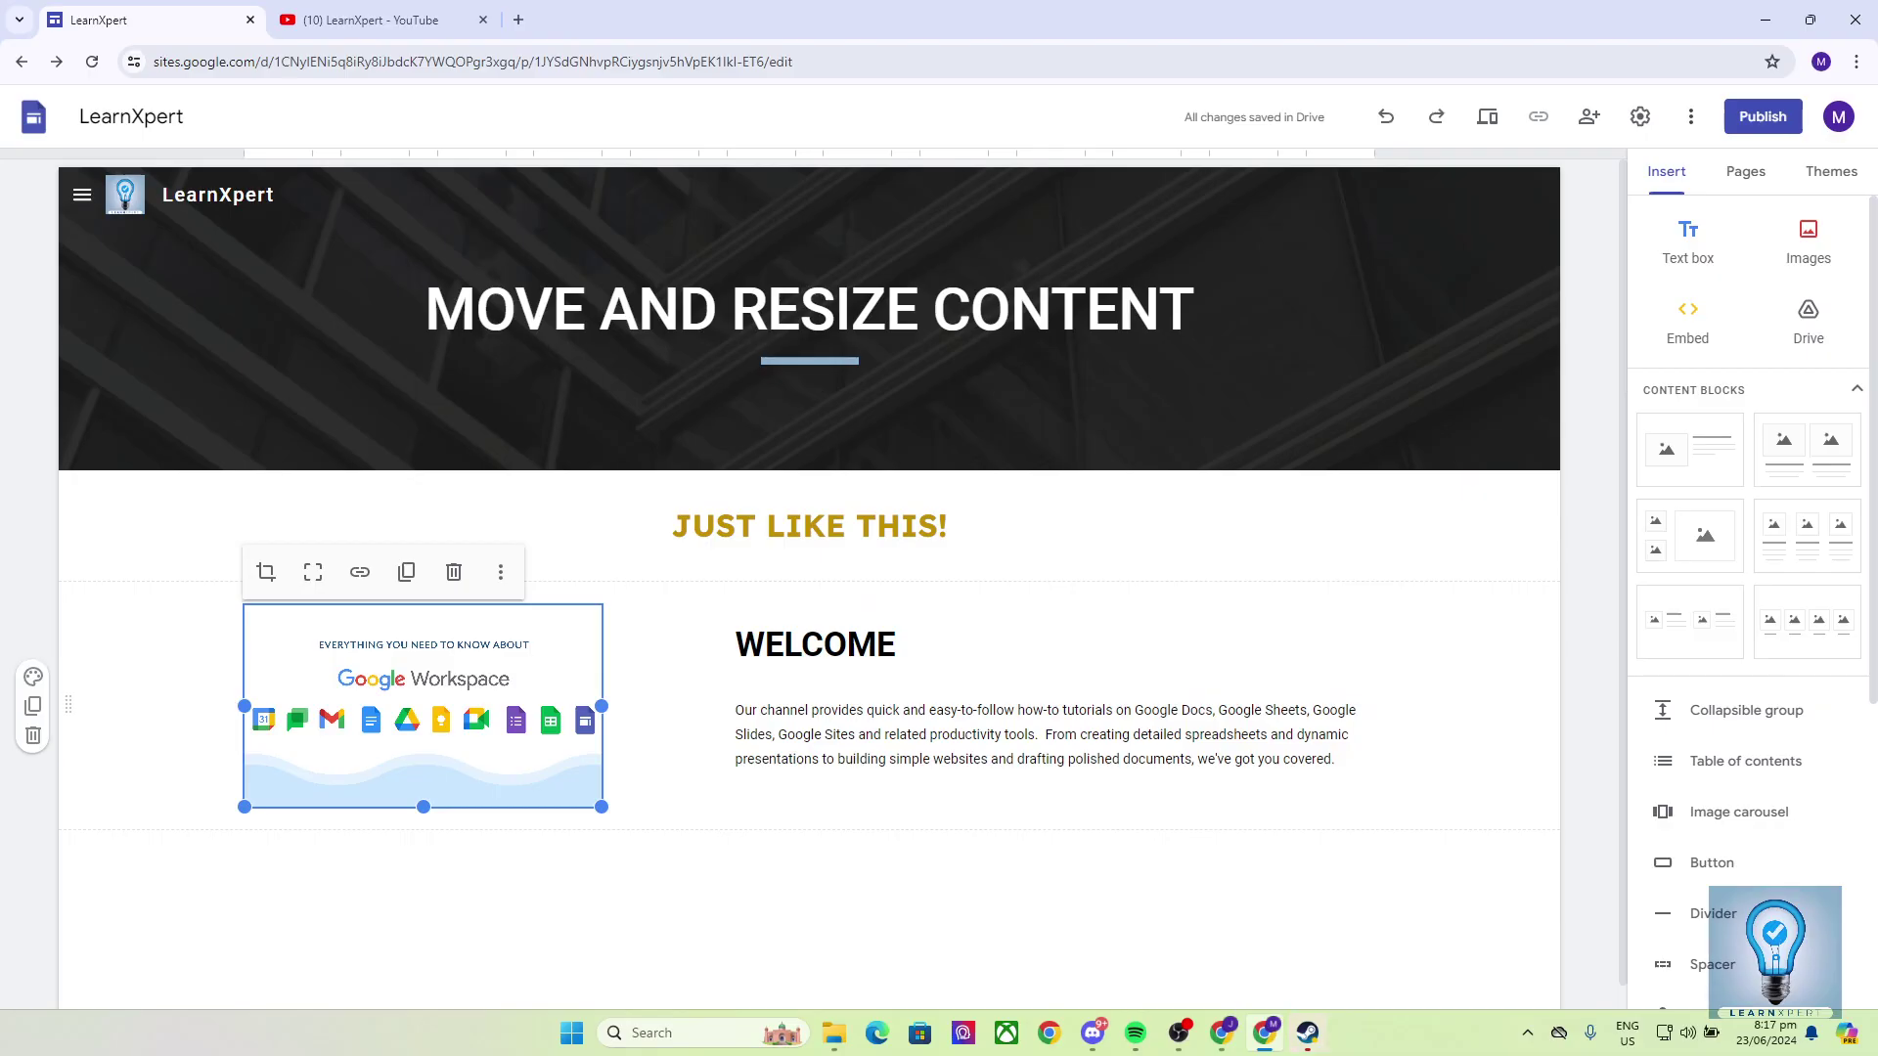
left_click_drag(601, 807, 699, 860)
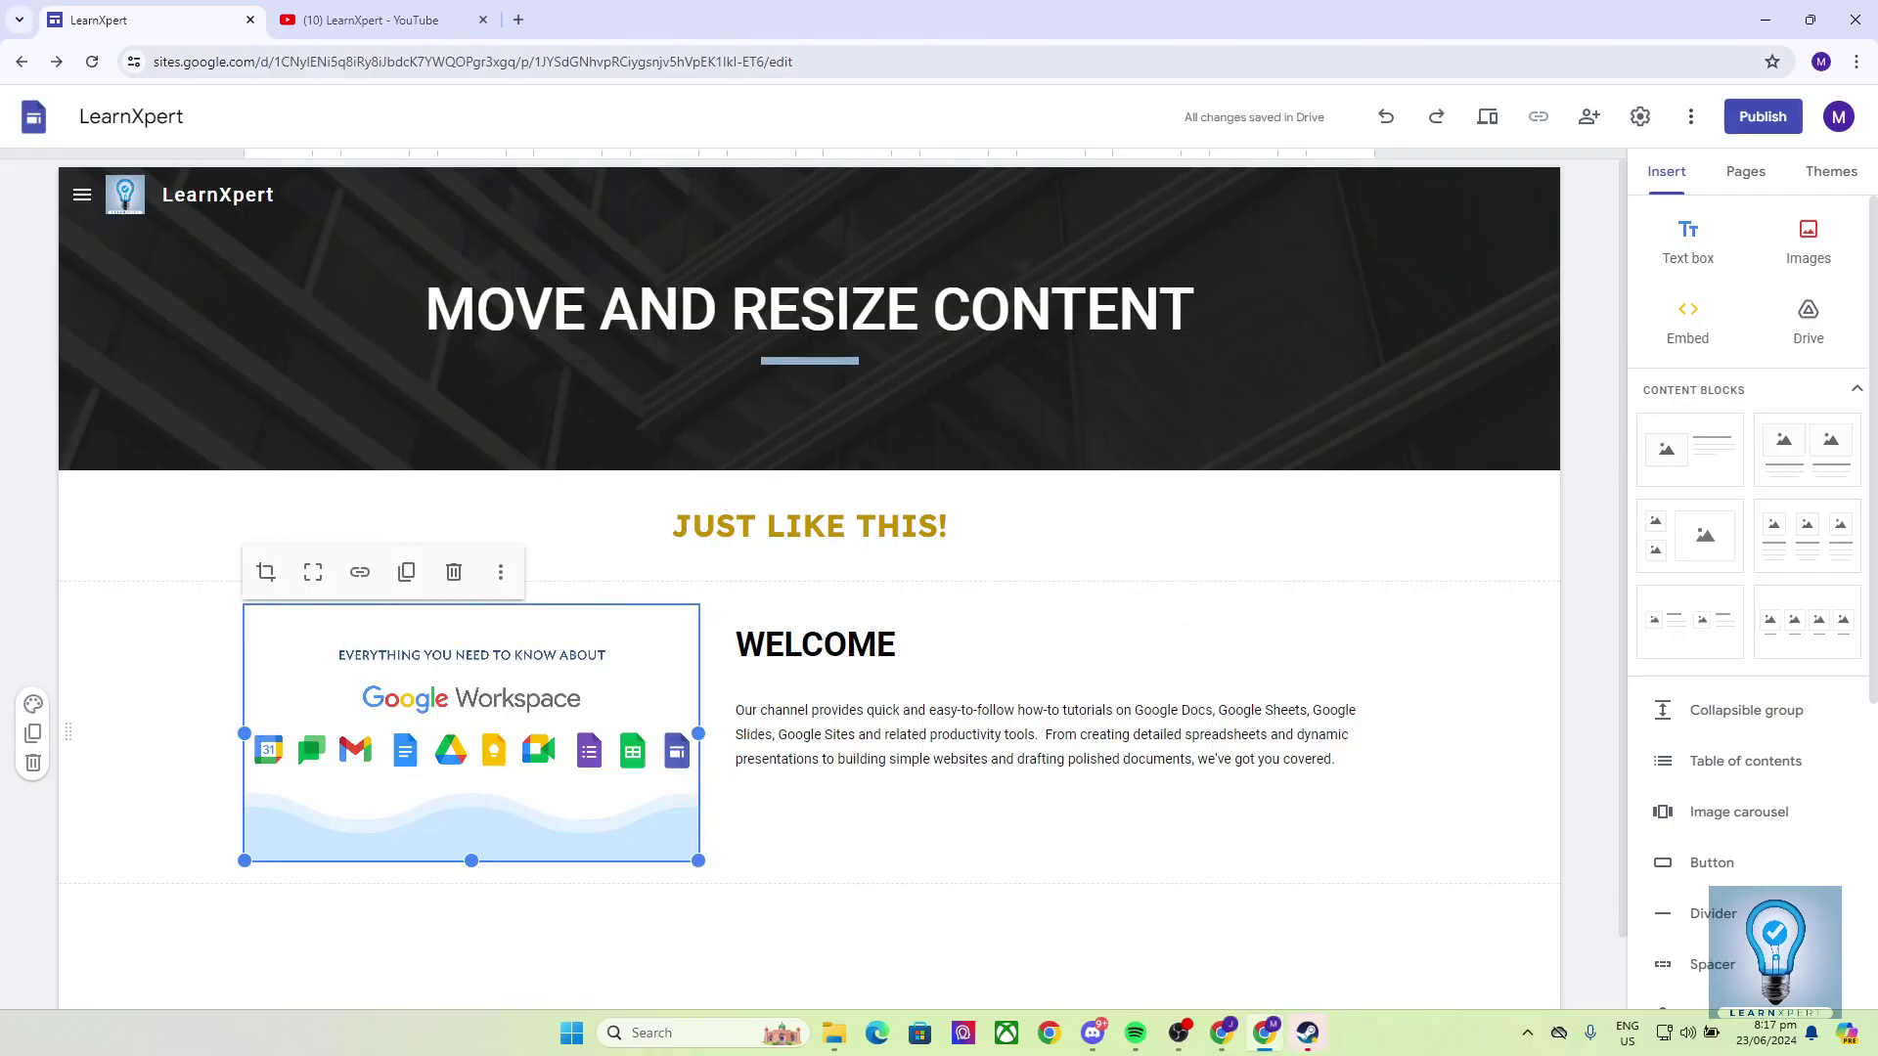
left_click_drag(698, 861, 507, 754)
Step: Move the Google Workspace image into the JUST LIKE THIS! section beneath its heading, then undo the move
left_click_drag(382, 685, 327, 541)
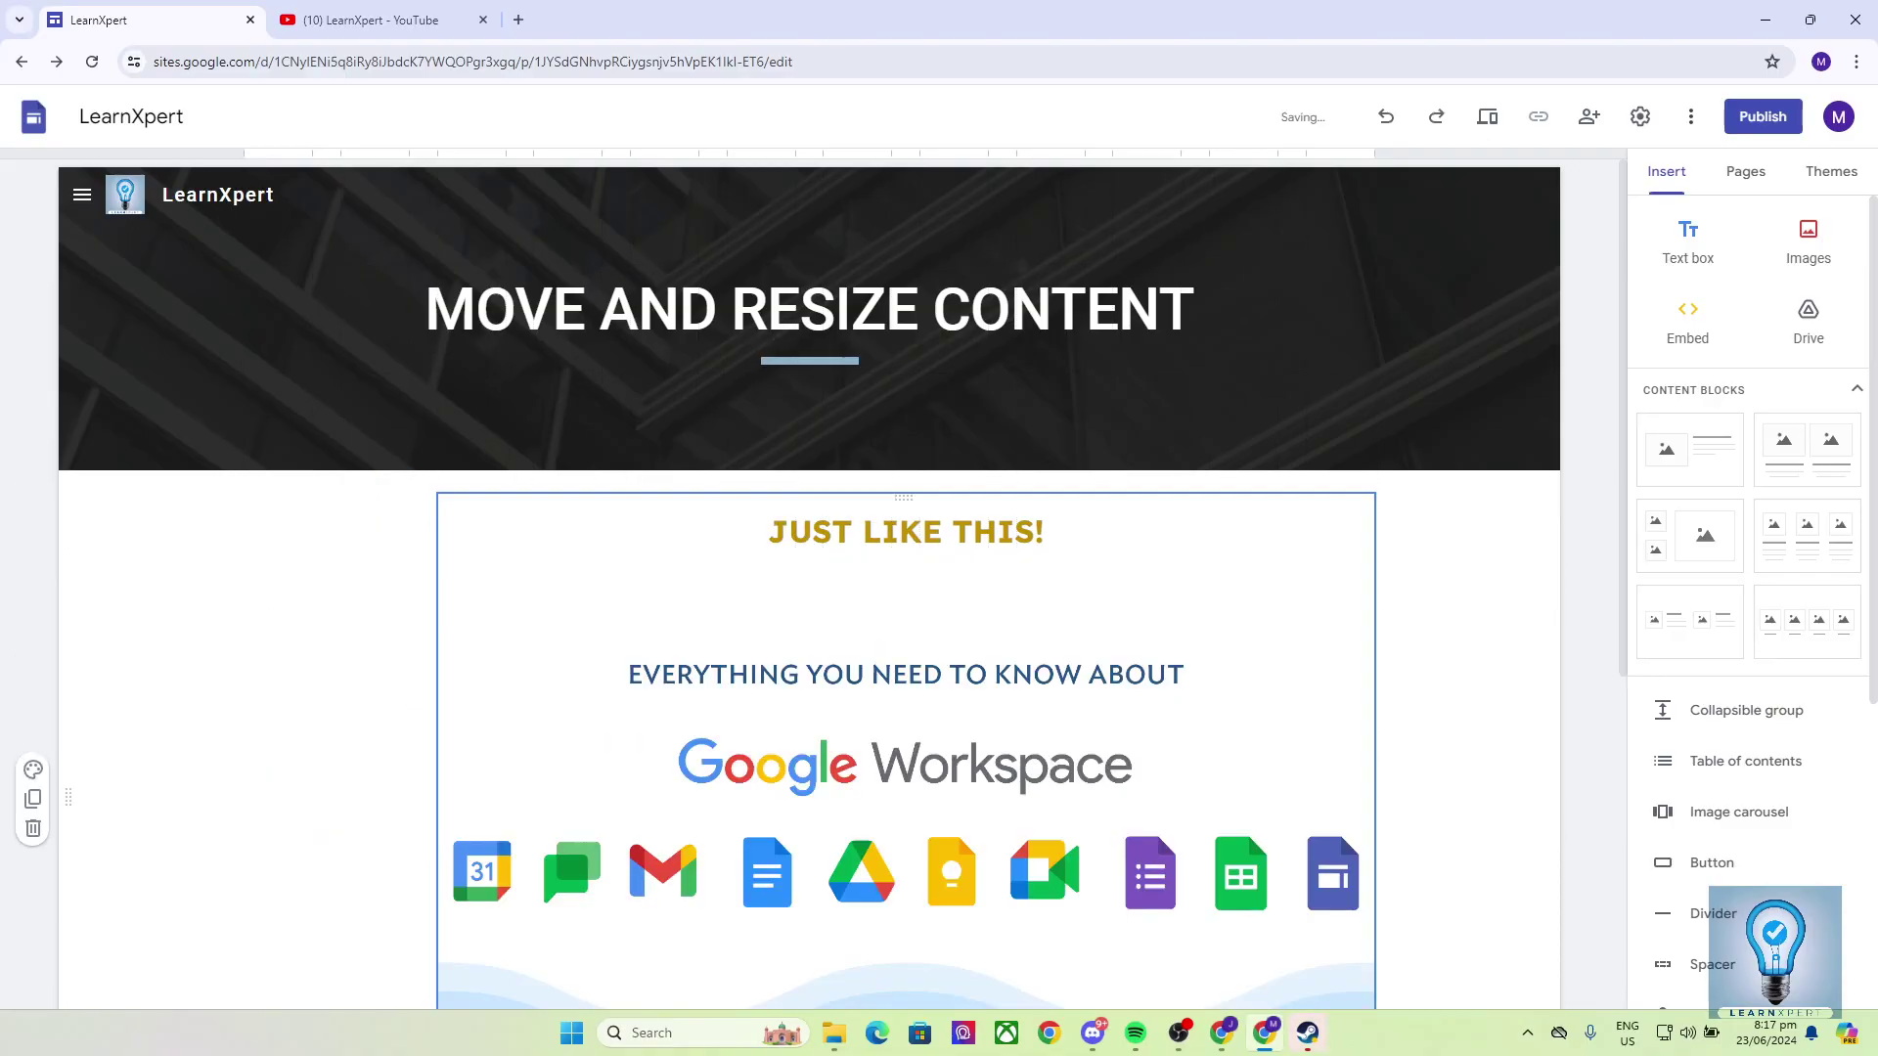
key("ctrl+z")
key("ctrl+z")
key("ctrl+z")
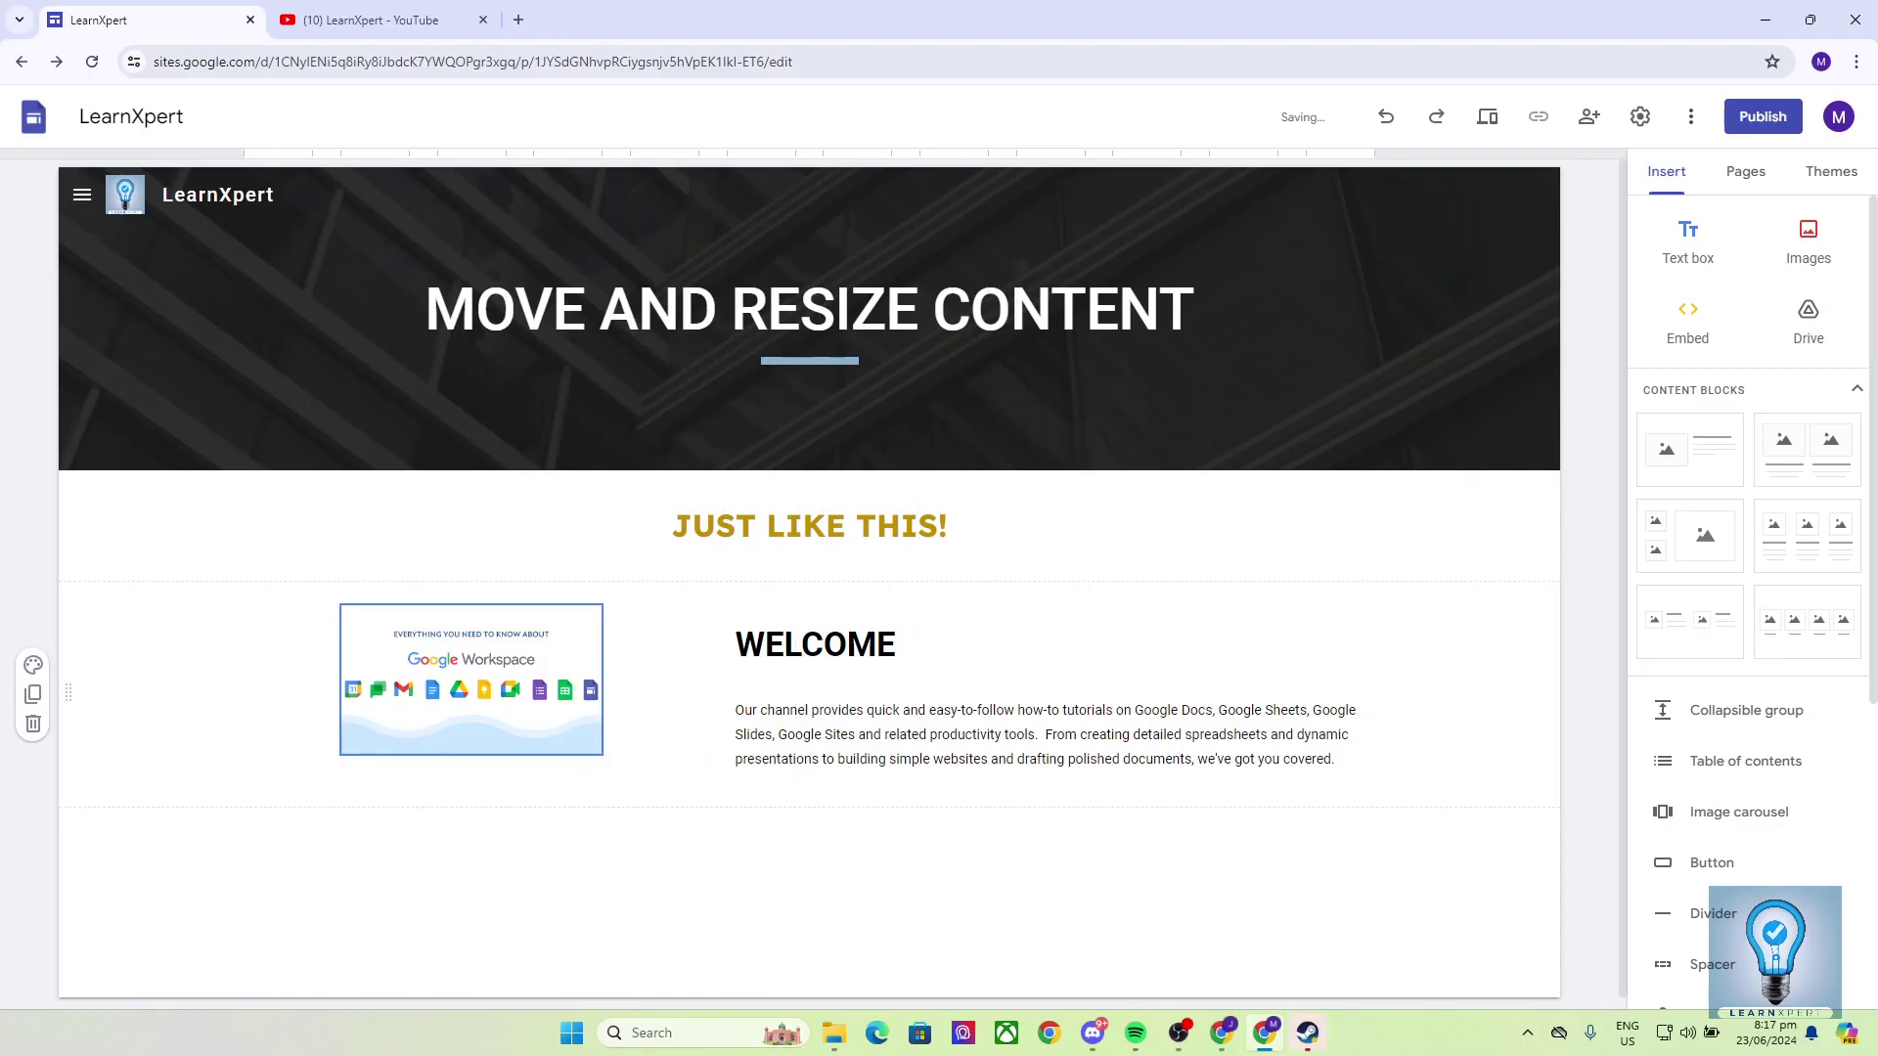
Step: Move the Google Workspace image right within its section so that it sits directly beside the WELCOME text
left_click_drag(375, 680, 565, 680)
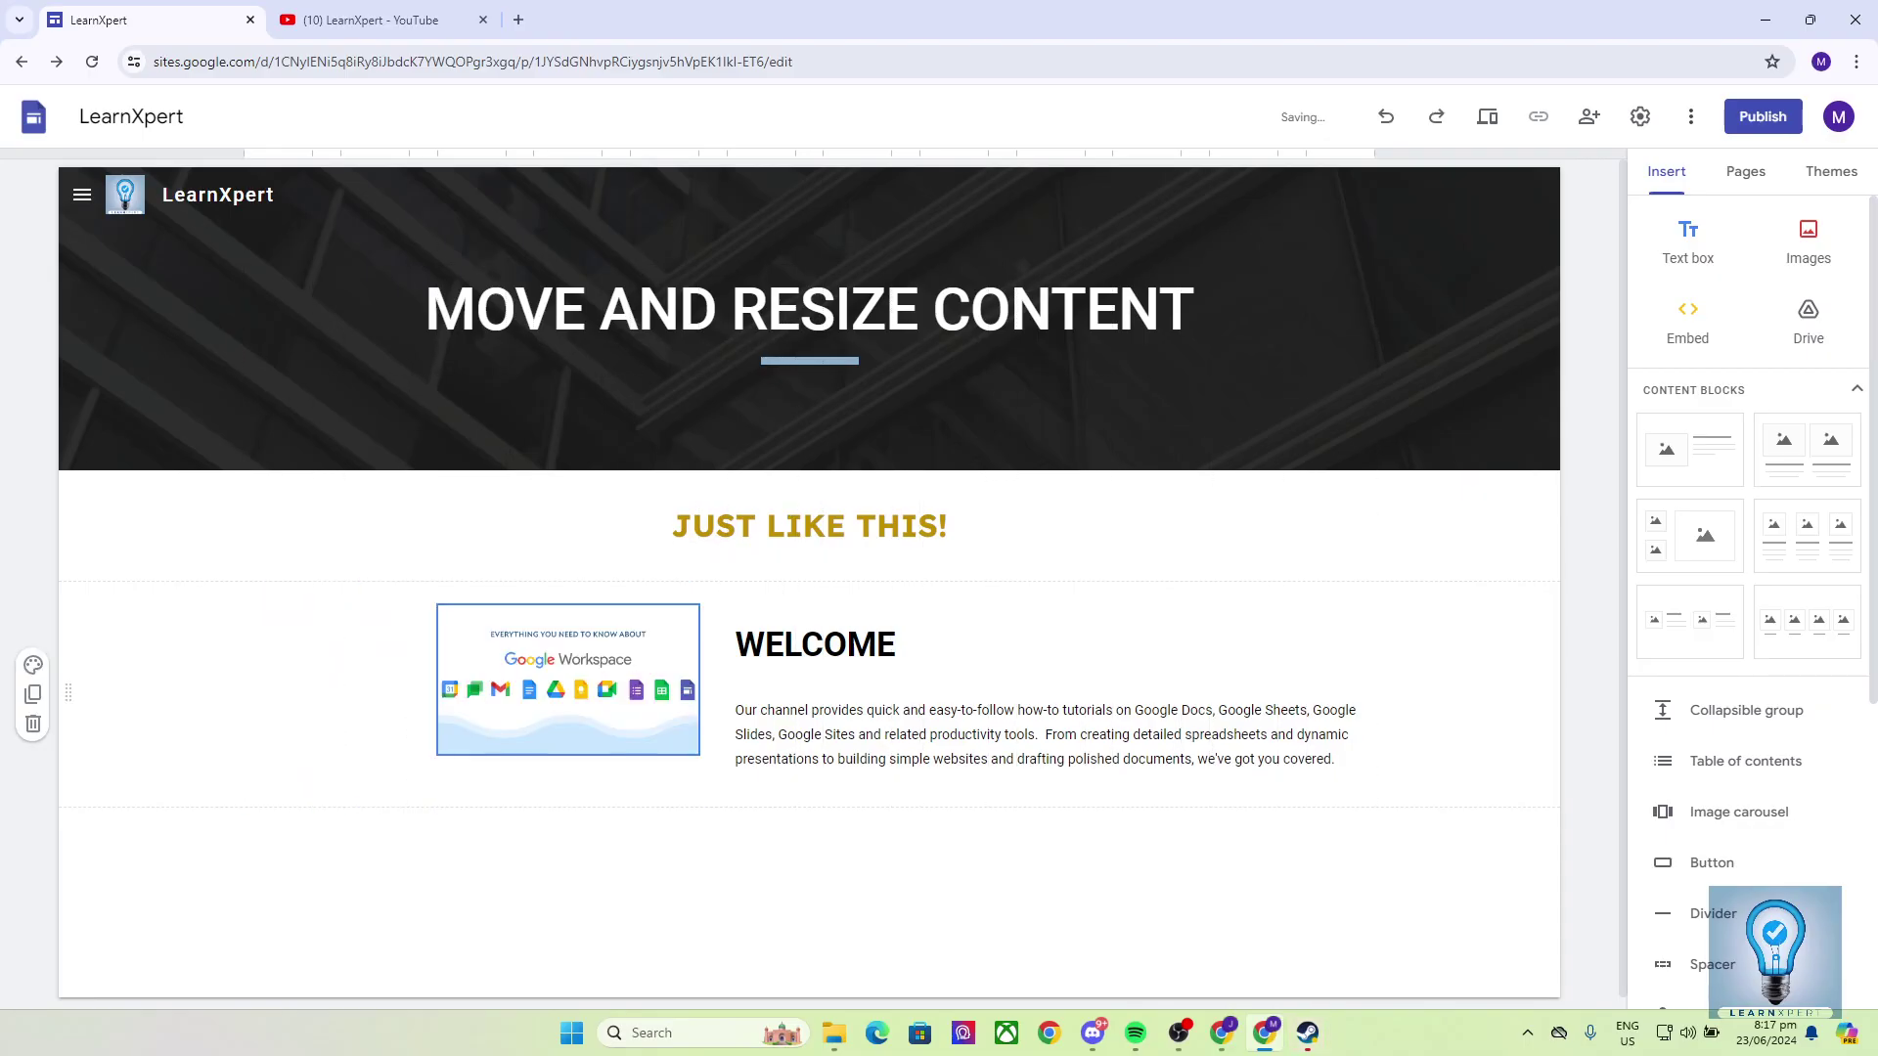
left_click(790, 710)
left_click(567, 680)
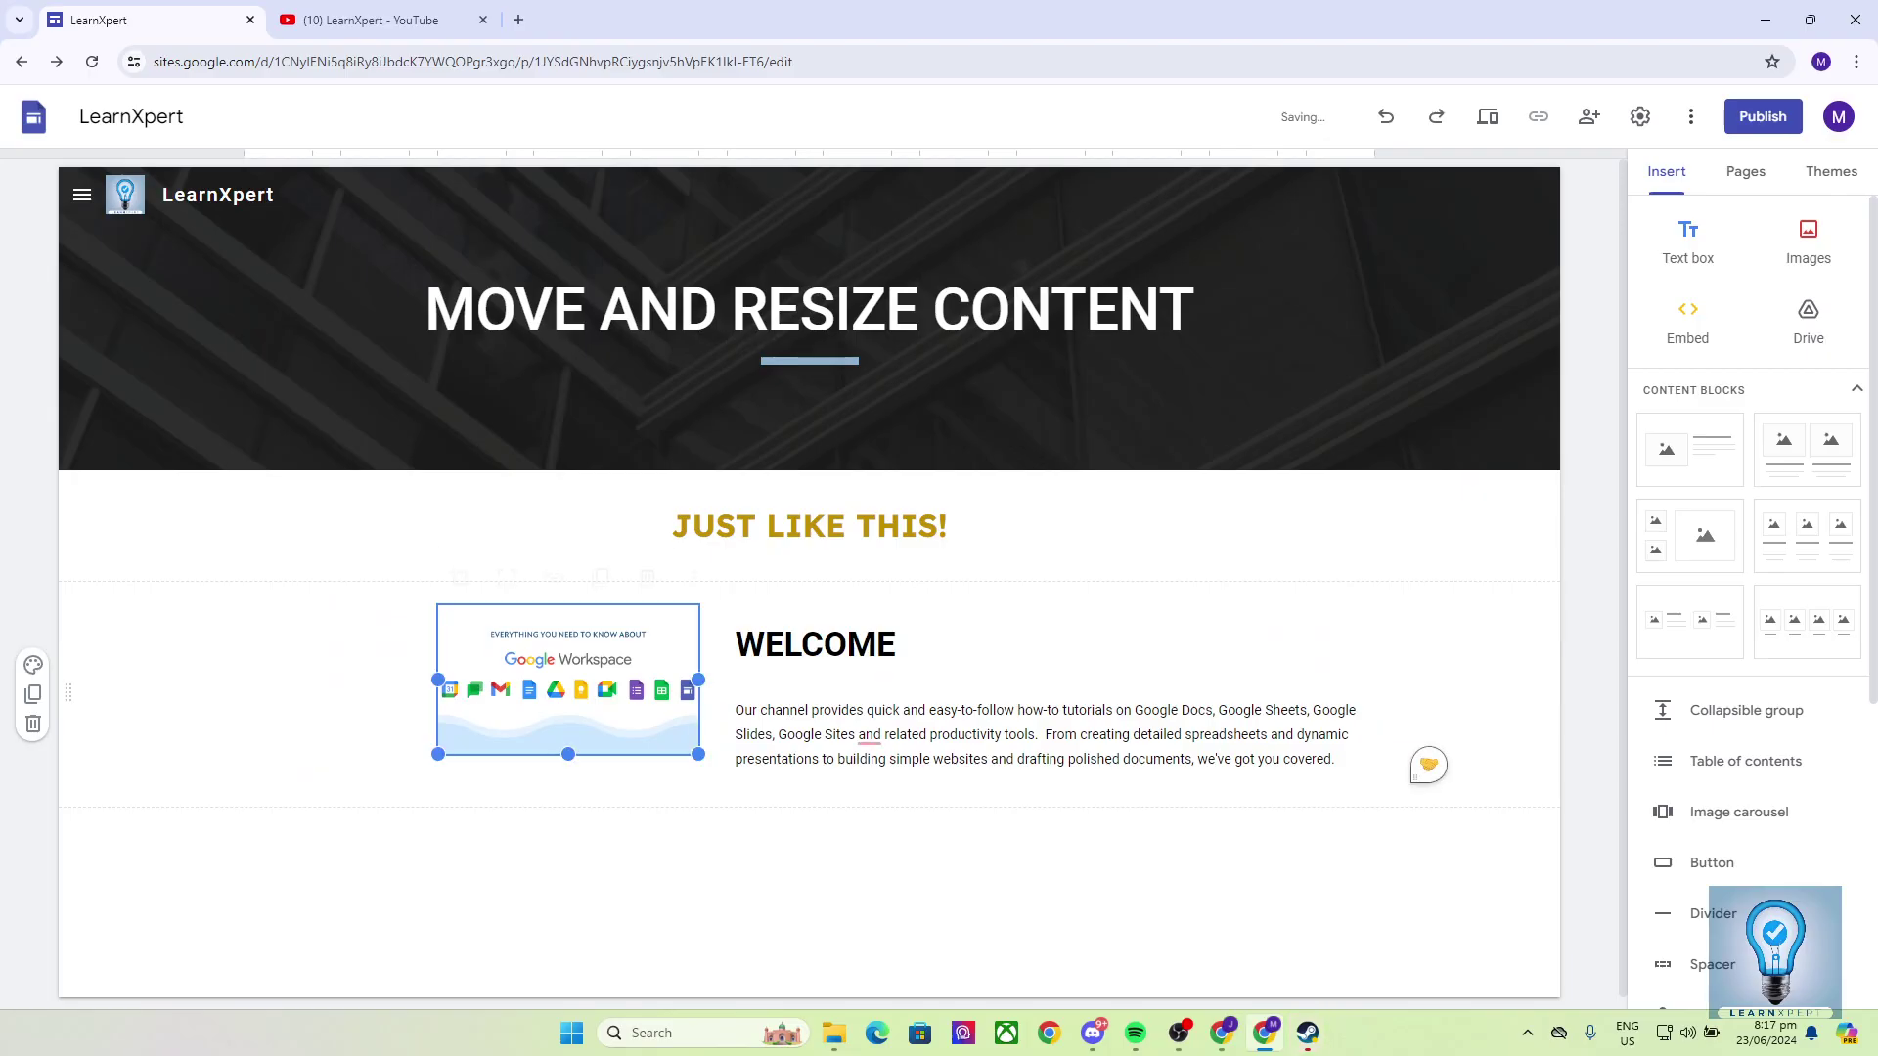
left_click(843, 734)
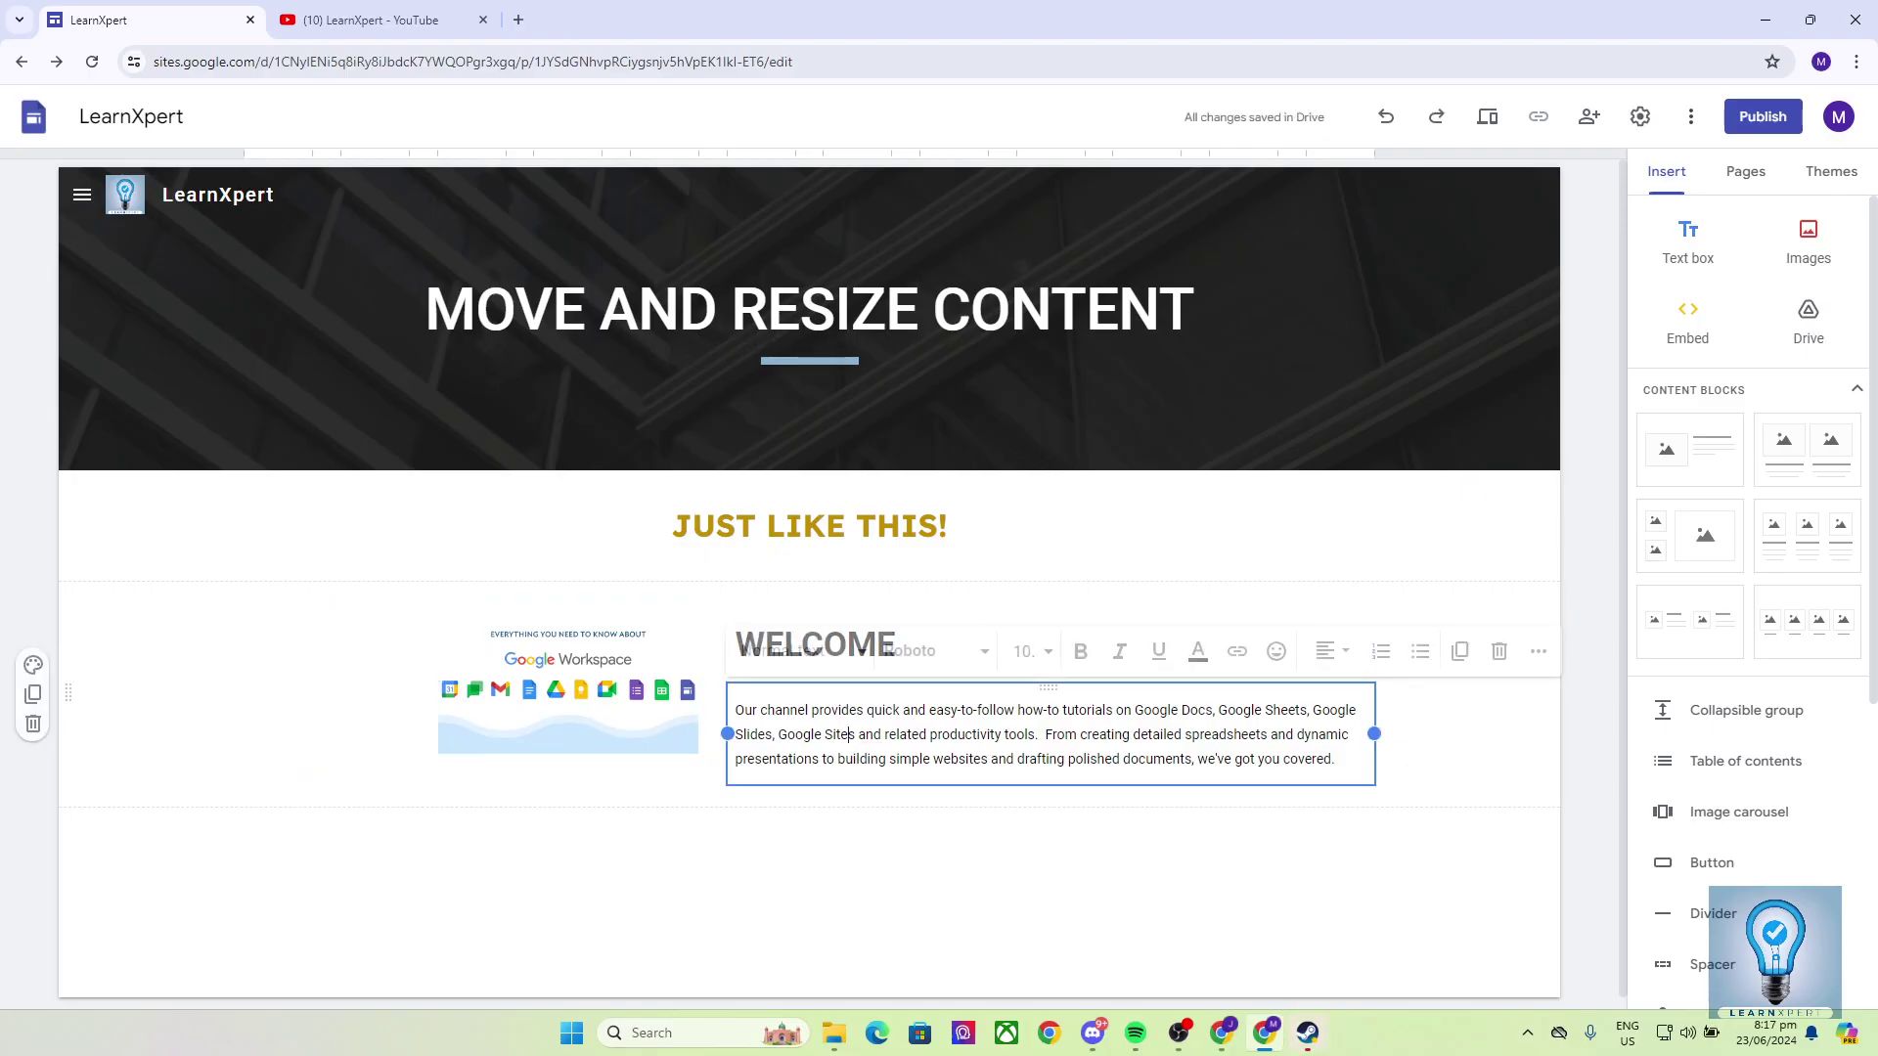
left_click(840, 880)
scroll(881, 704, "down", 1)
left_click(896, 633)
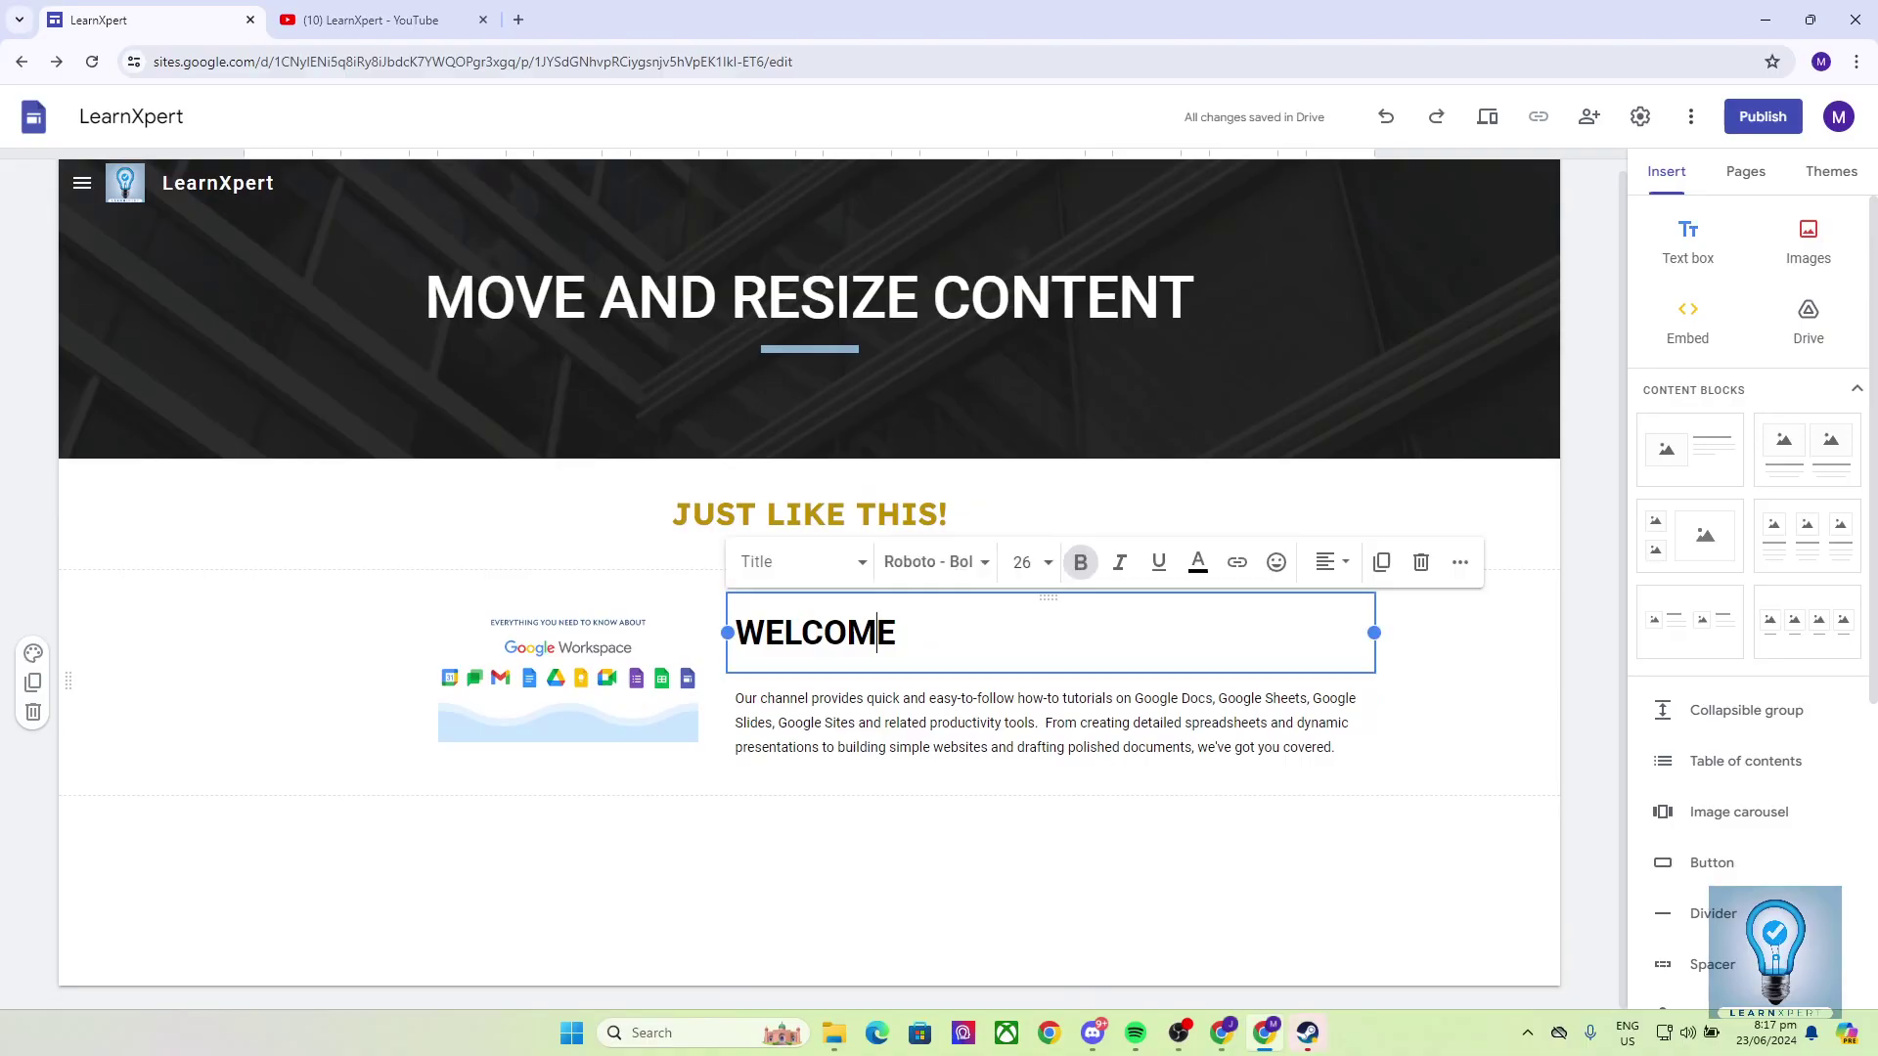
left_click_drag(896, 633, 766, 633)
left_click(837, 747)
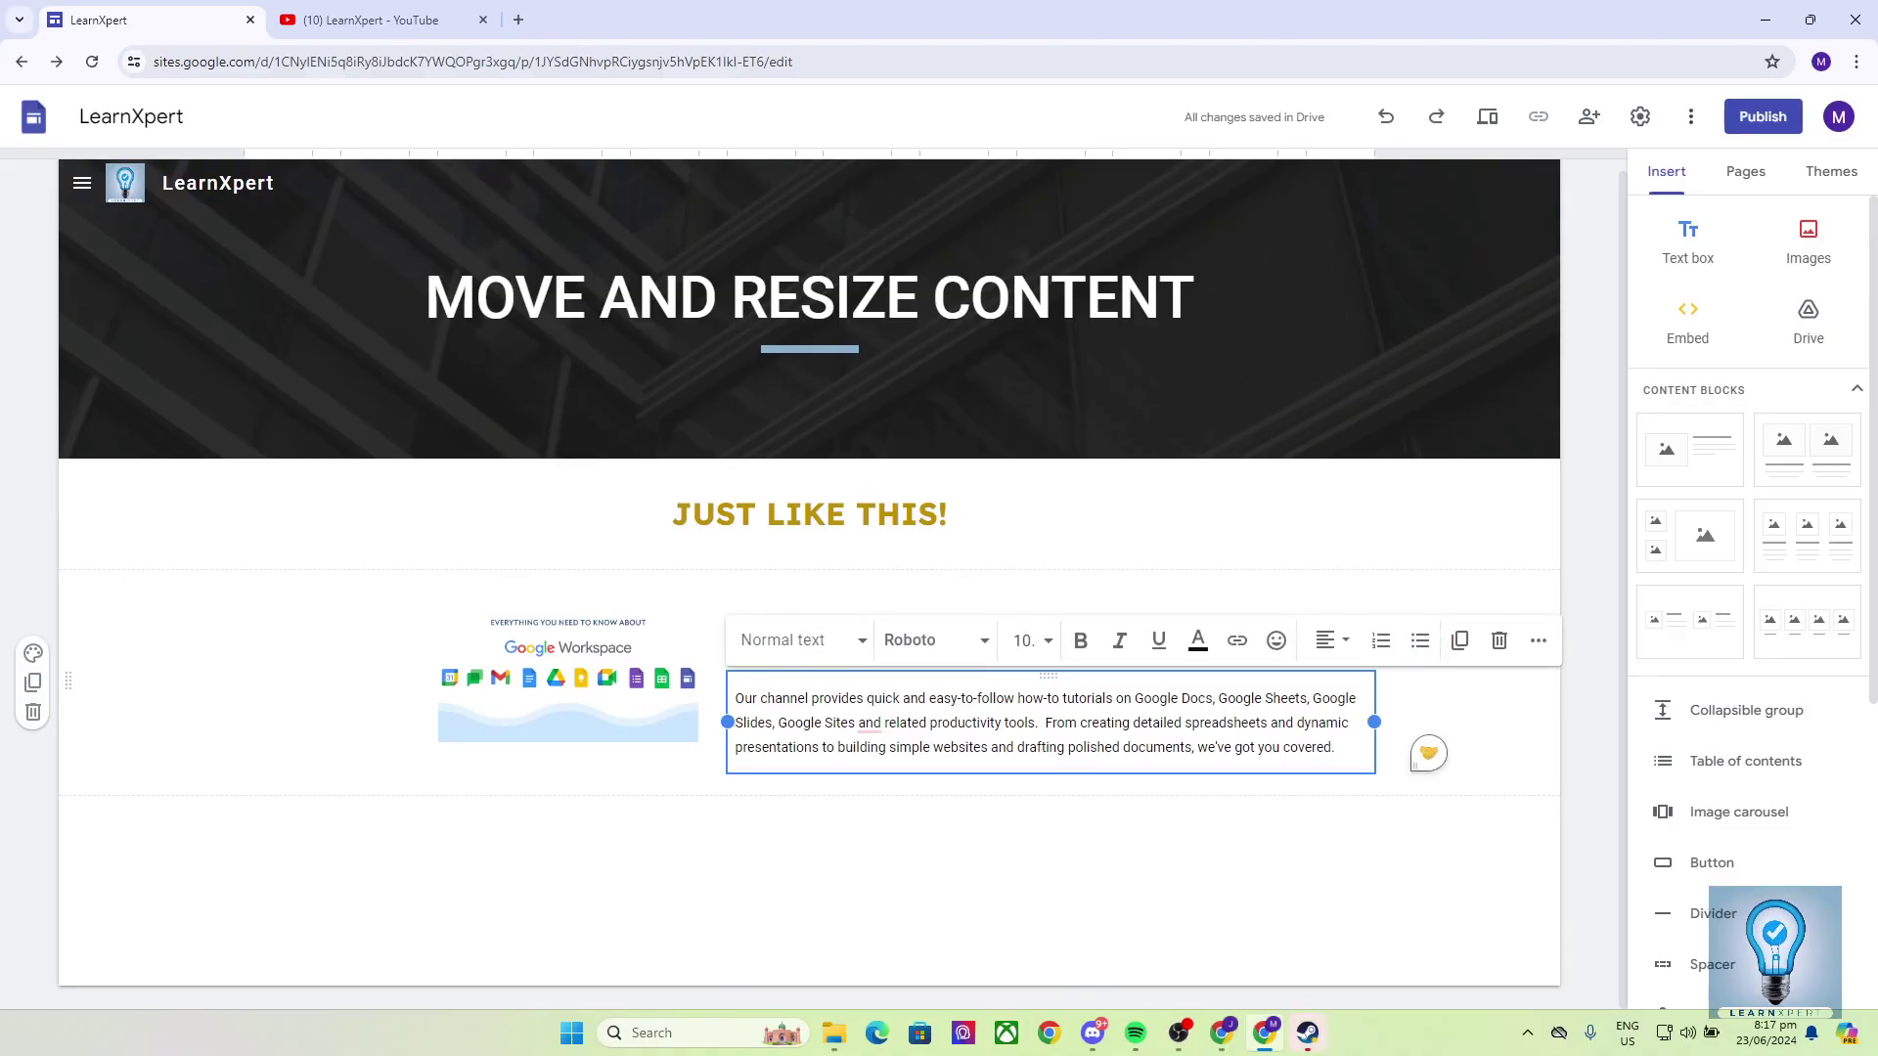
left_click(567, 668)
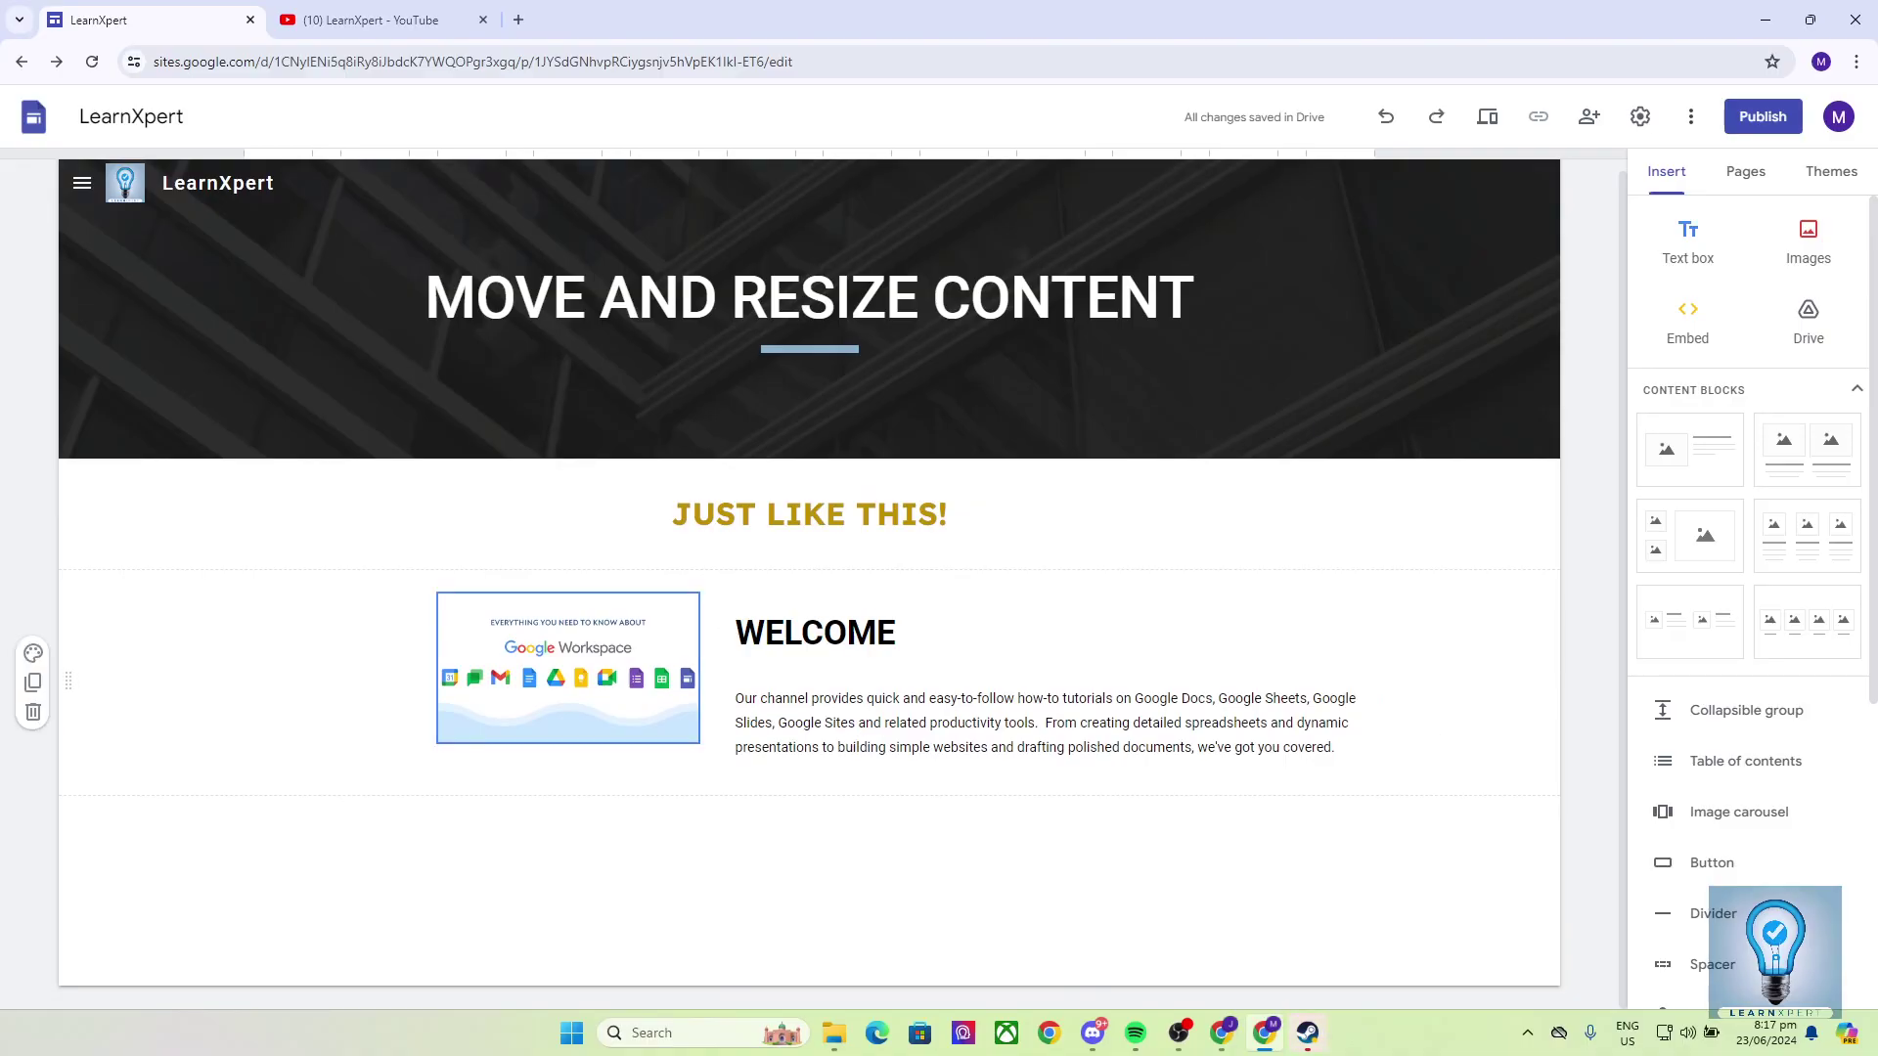
Step: Move the Google Workspace image into the WELCOME text group, between the heading and the paragraph
left_click_drag(568, 668, 887, 711)
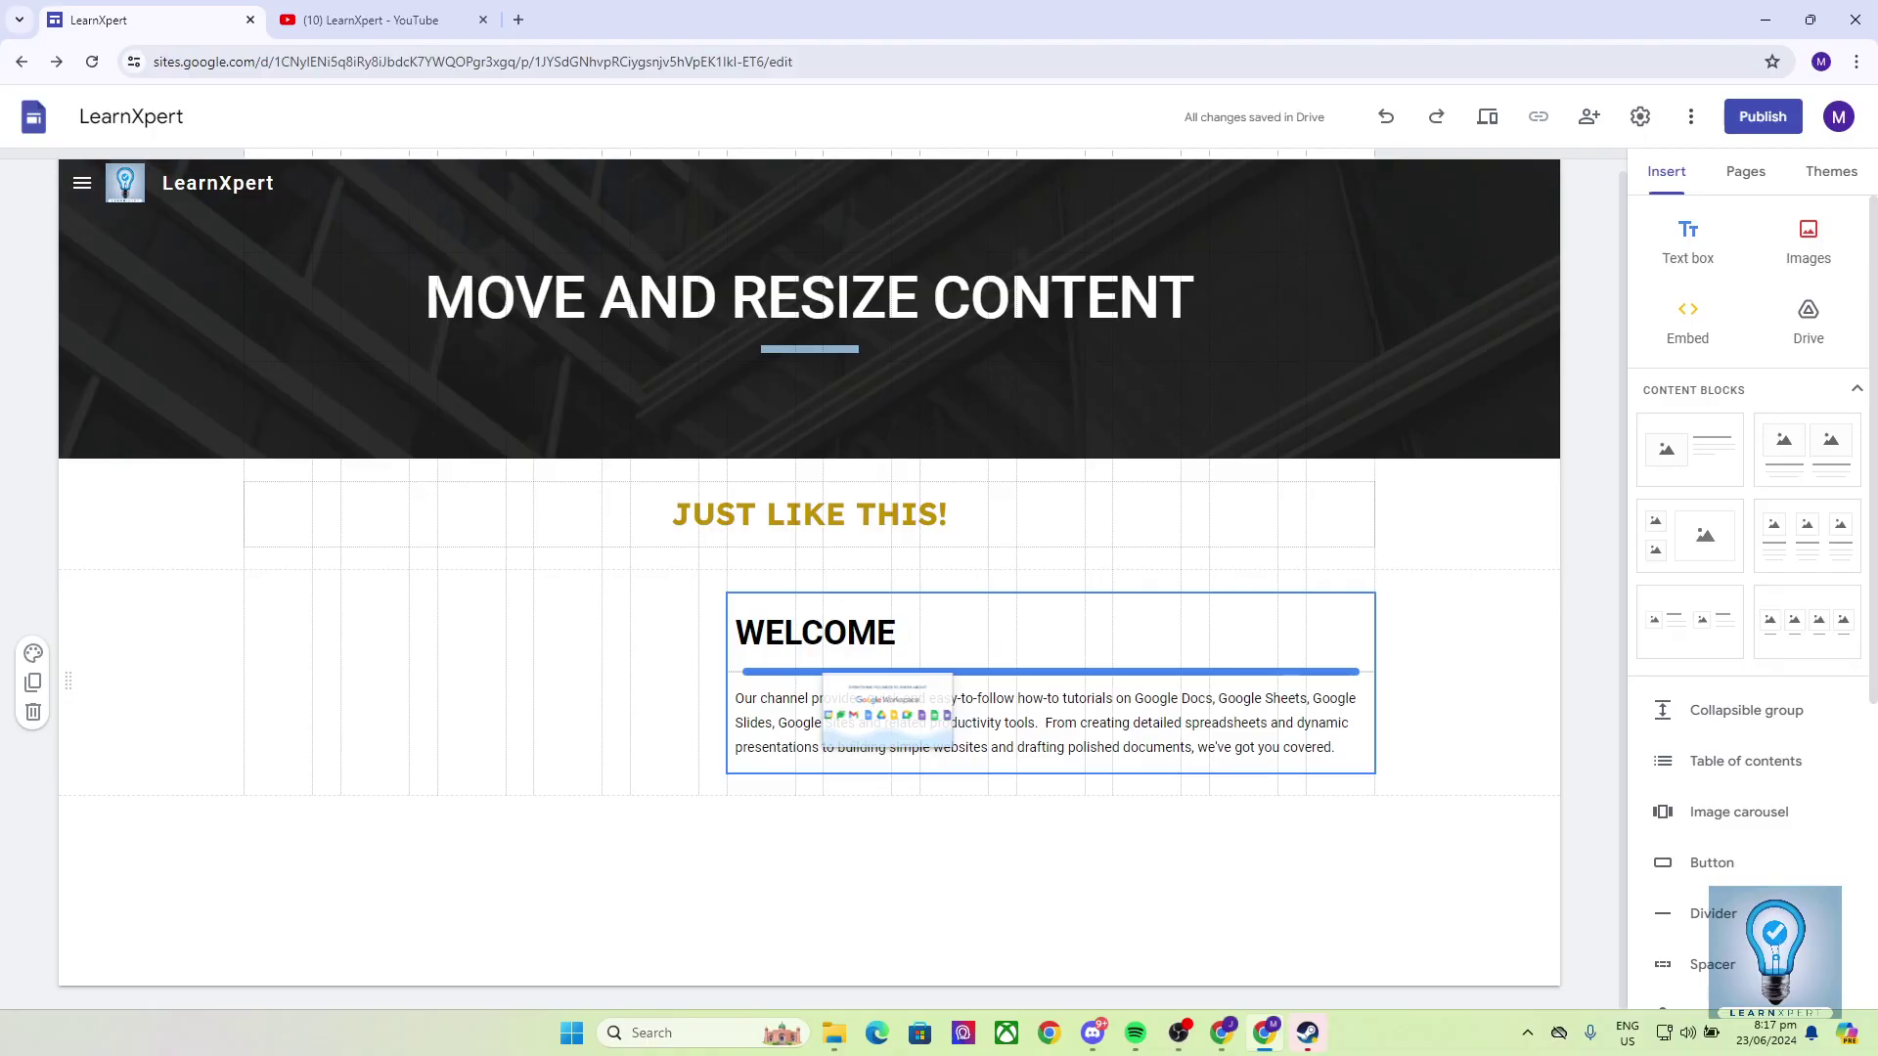
left_click_drag(887, 711, 846, 708)
scroll(846, 708, "down", 3)
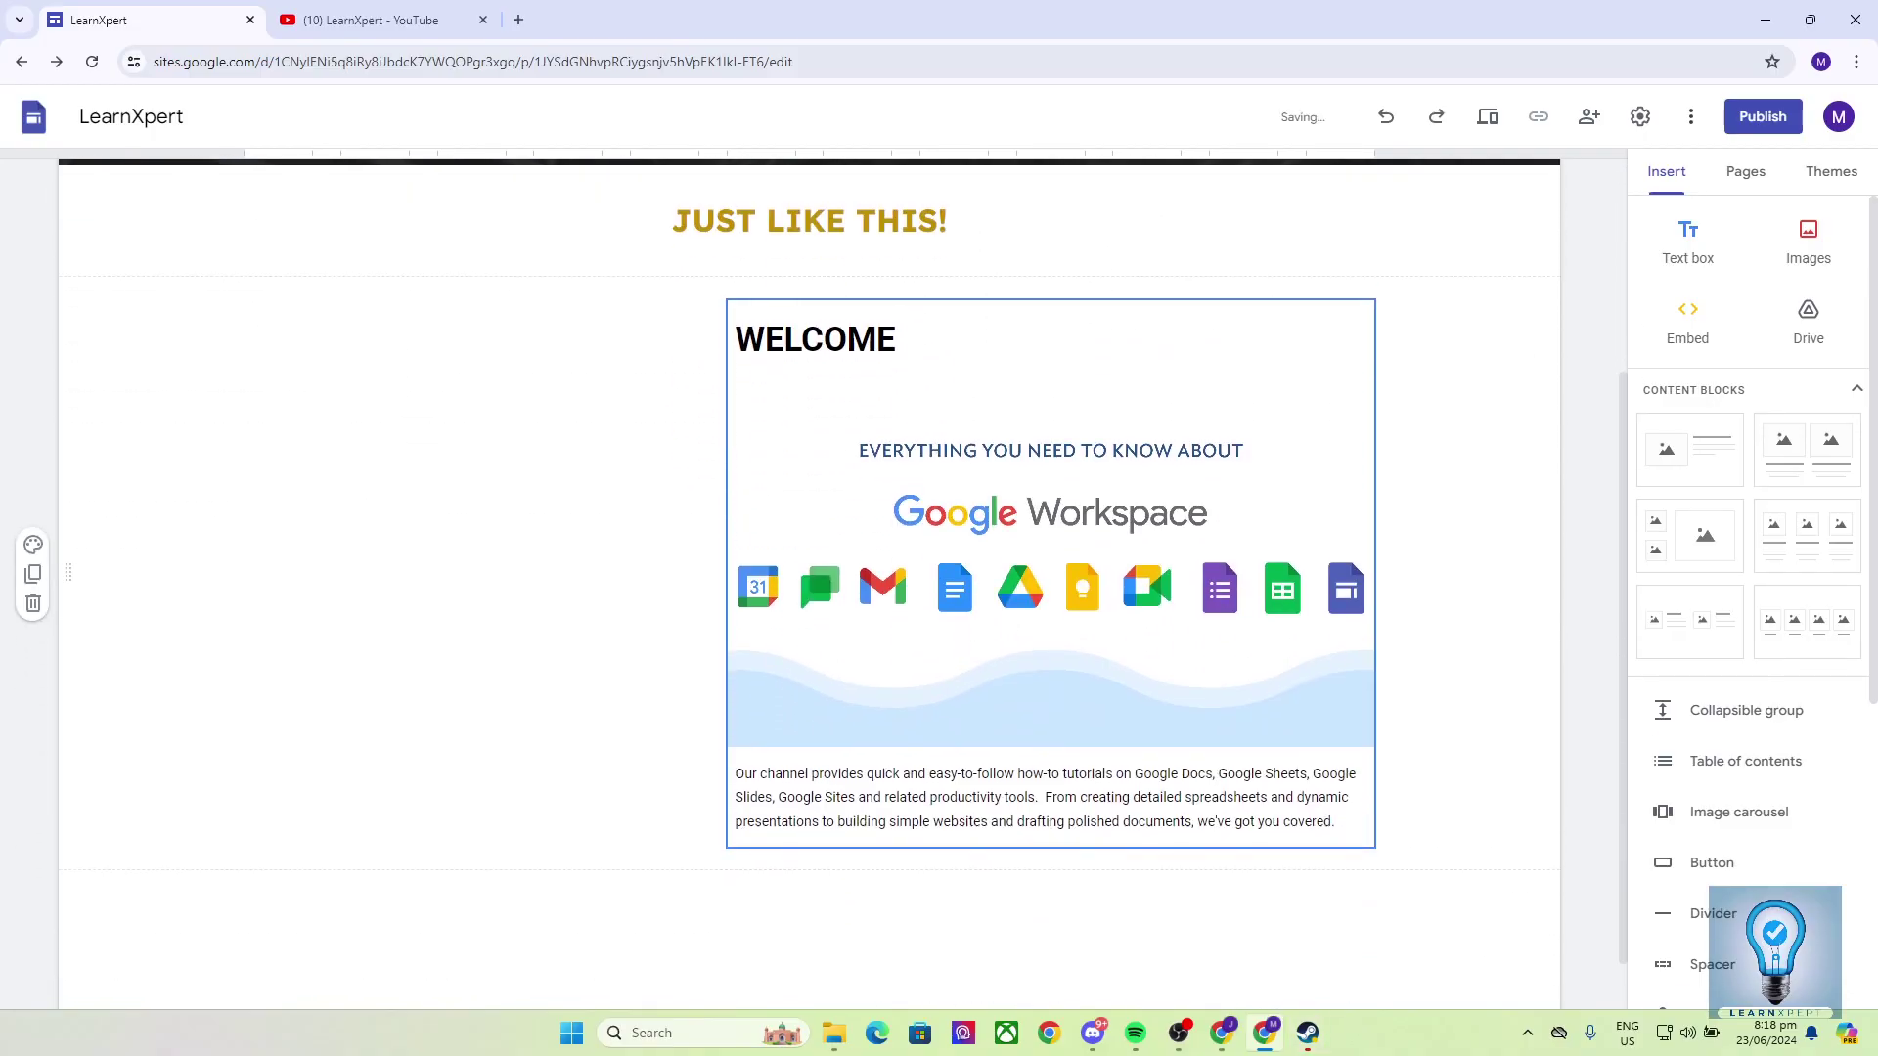
Step: Make the WELCOME group collapsible and expand it, then turn its collapsible option off again
left_click(1051, 636)
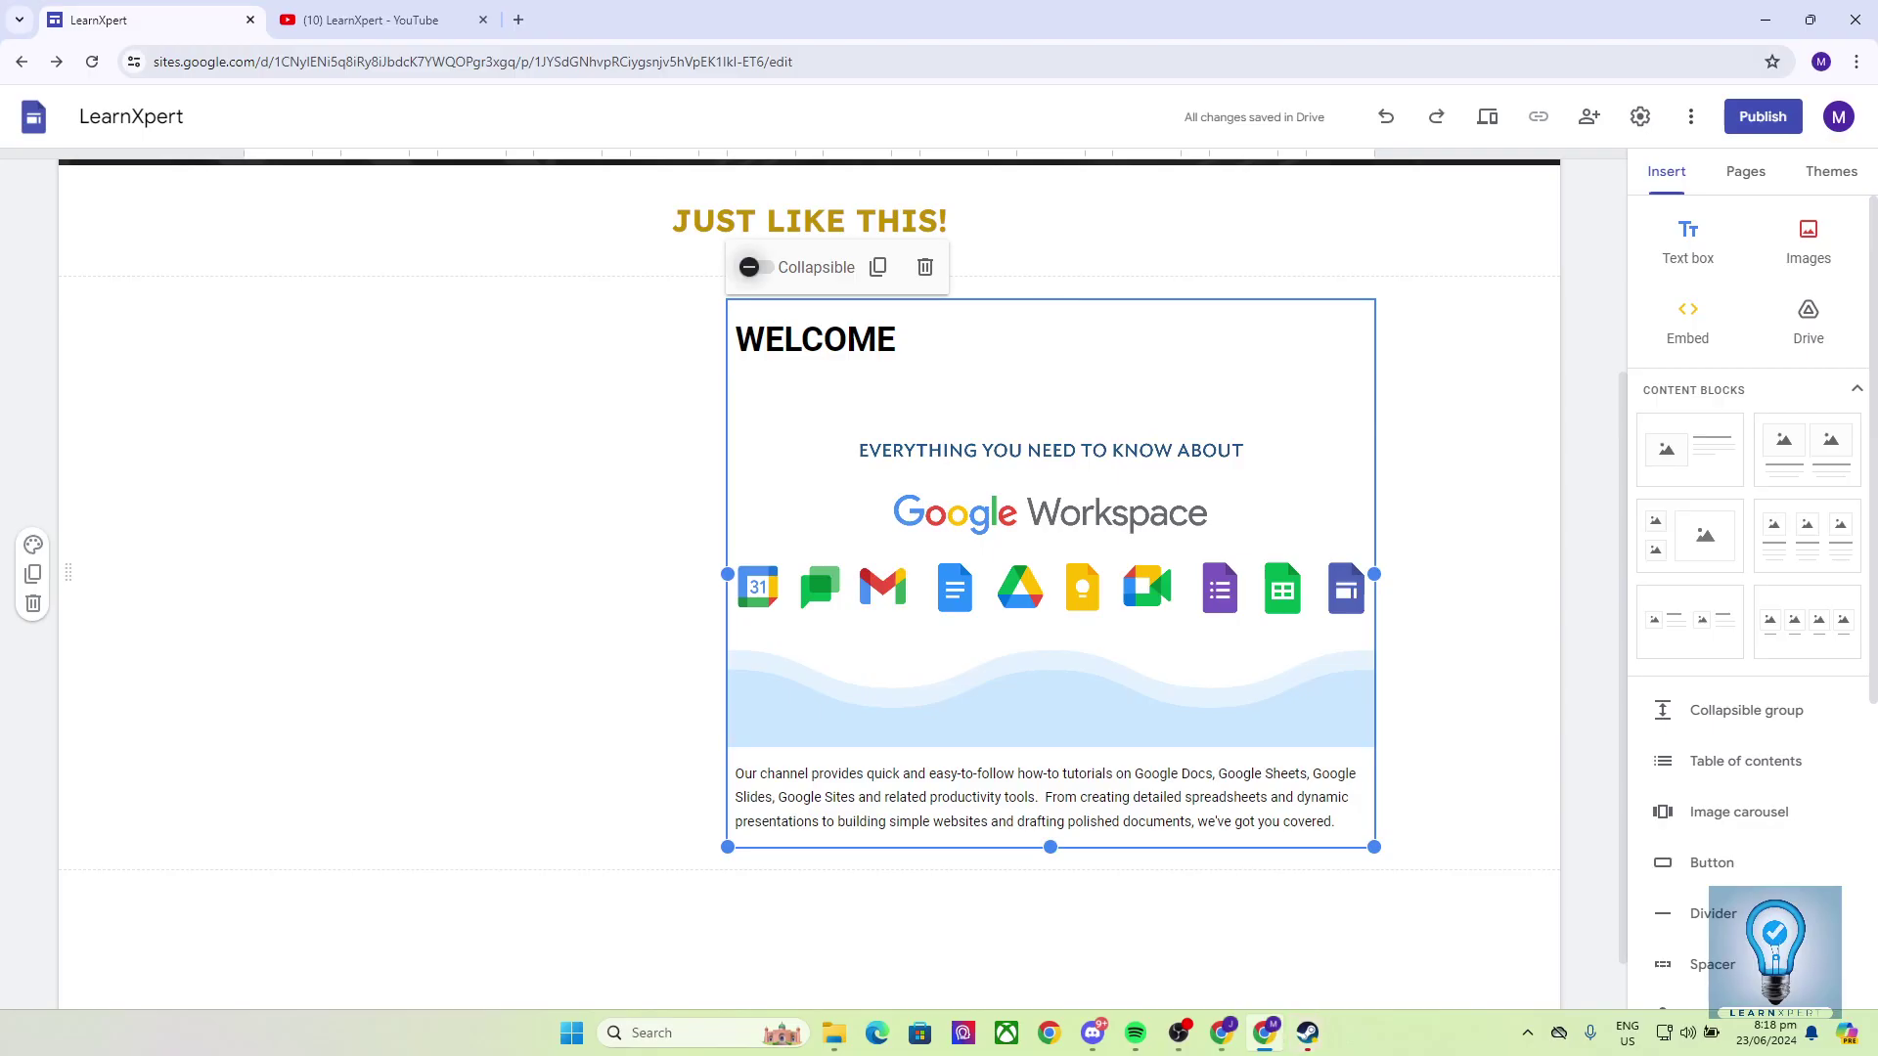
left_click(754, 267)
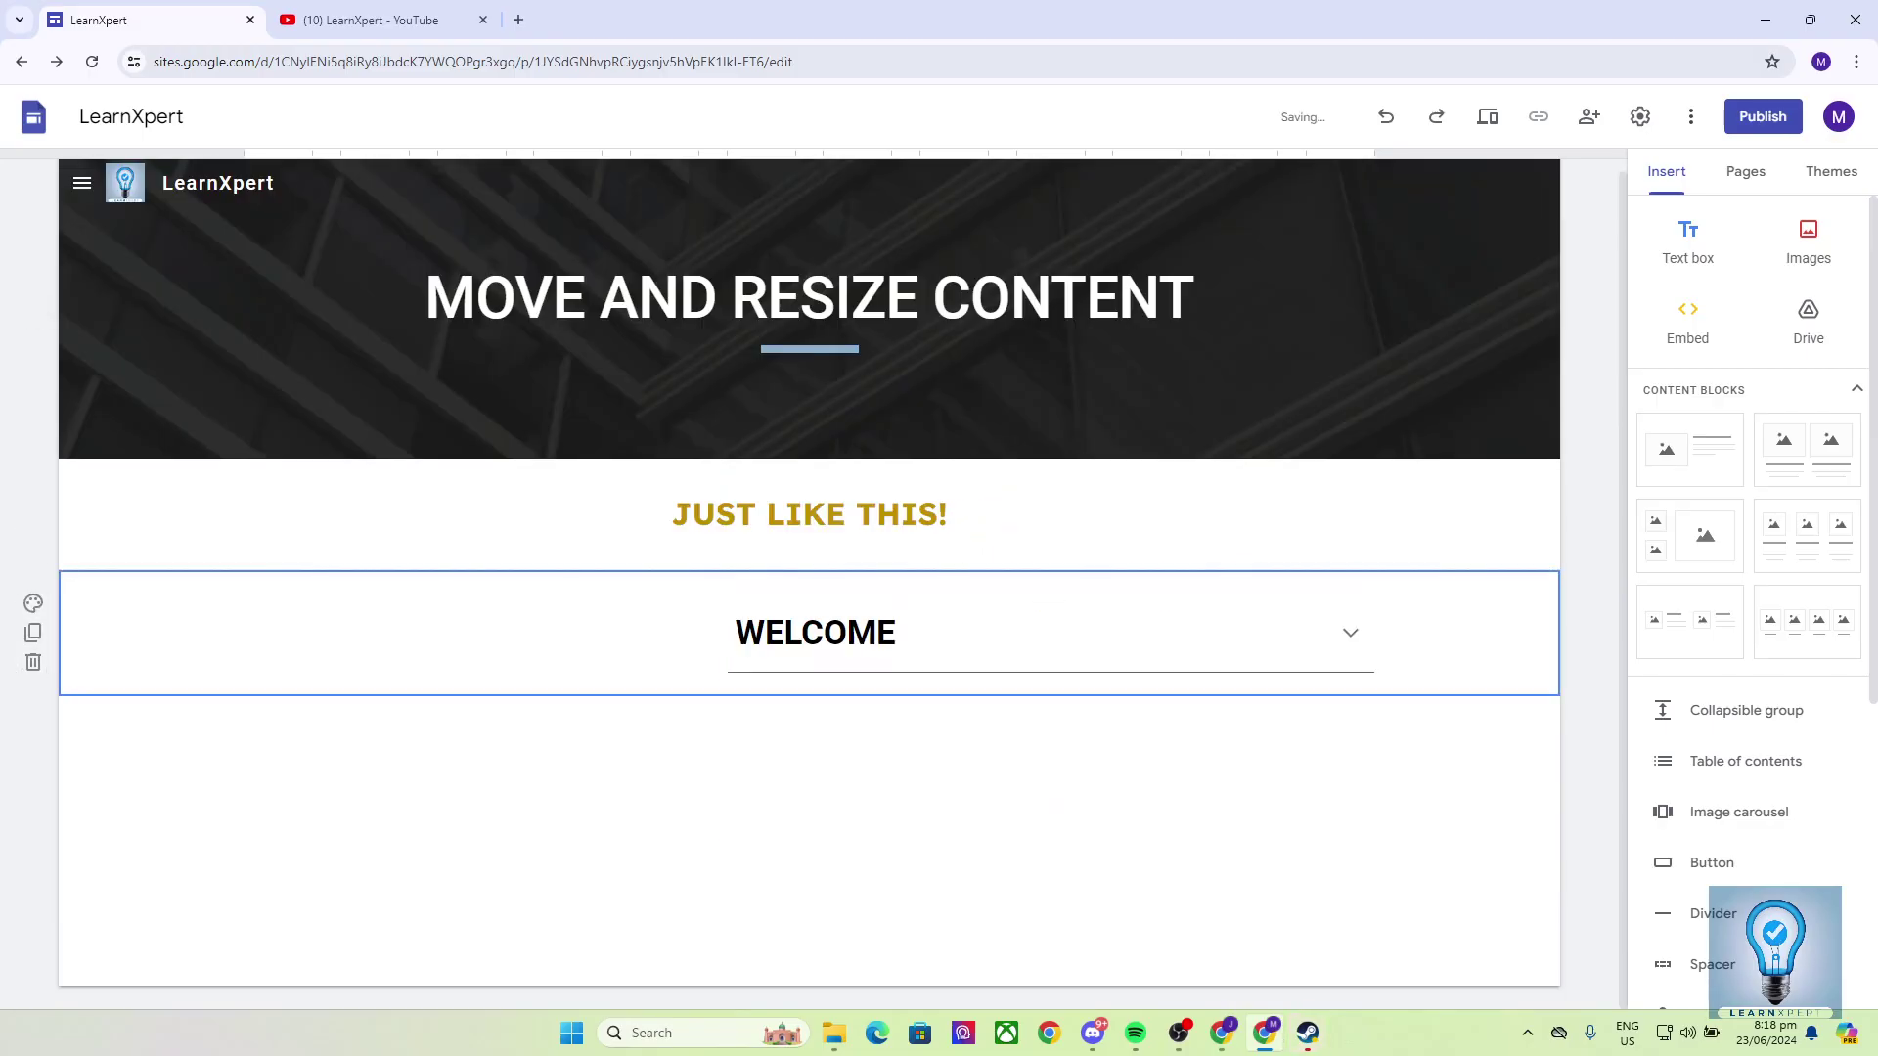
left_click(1350, 633)
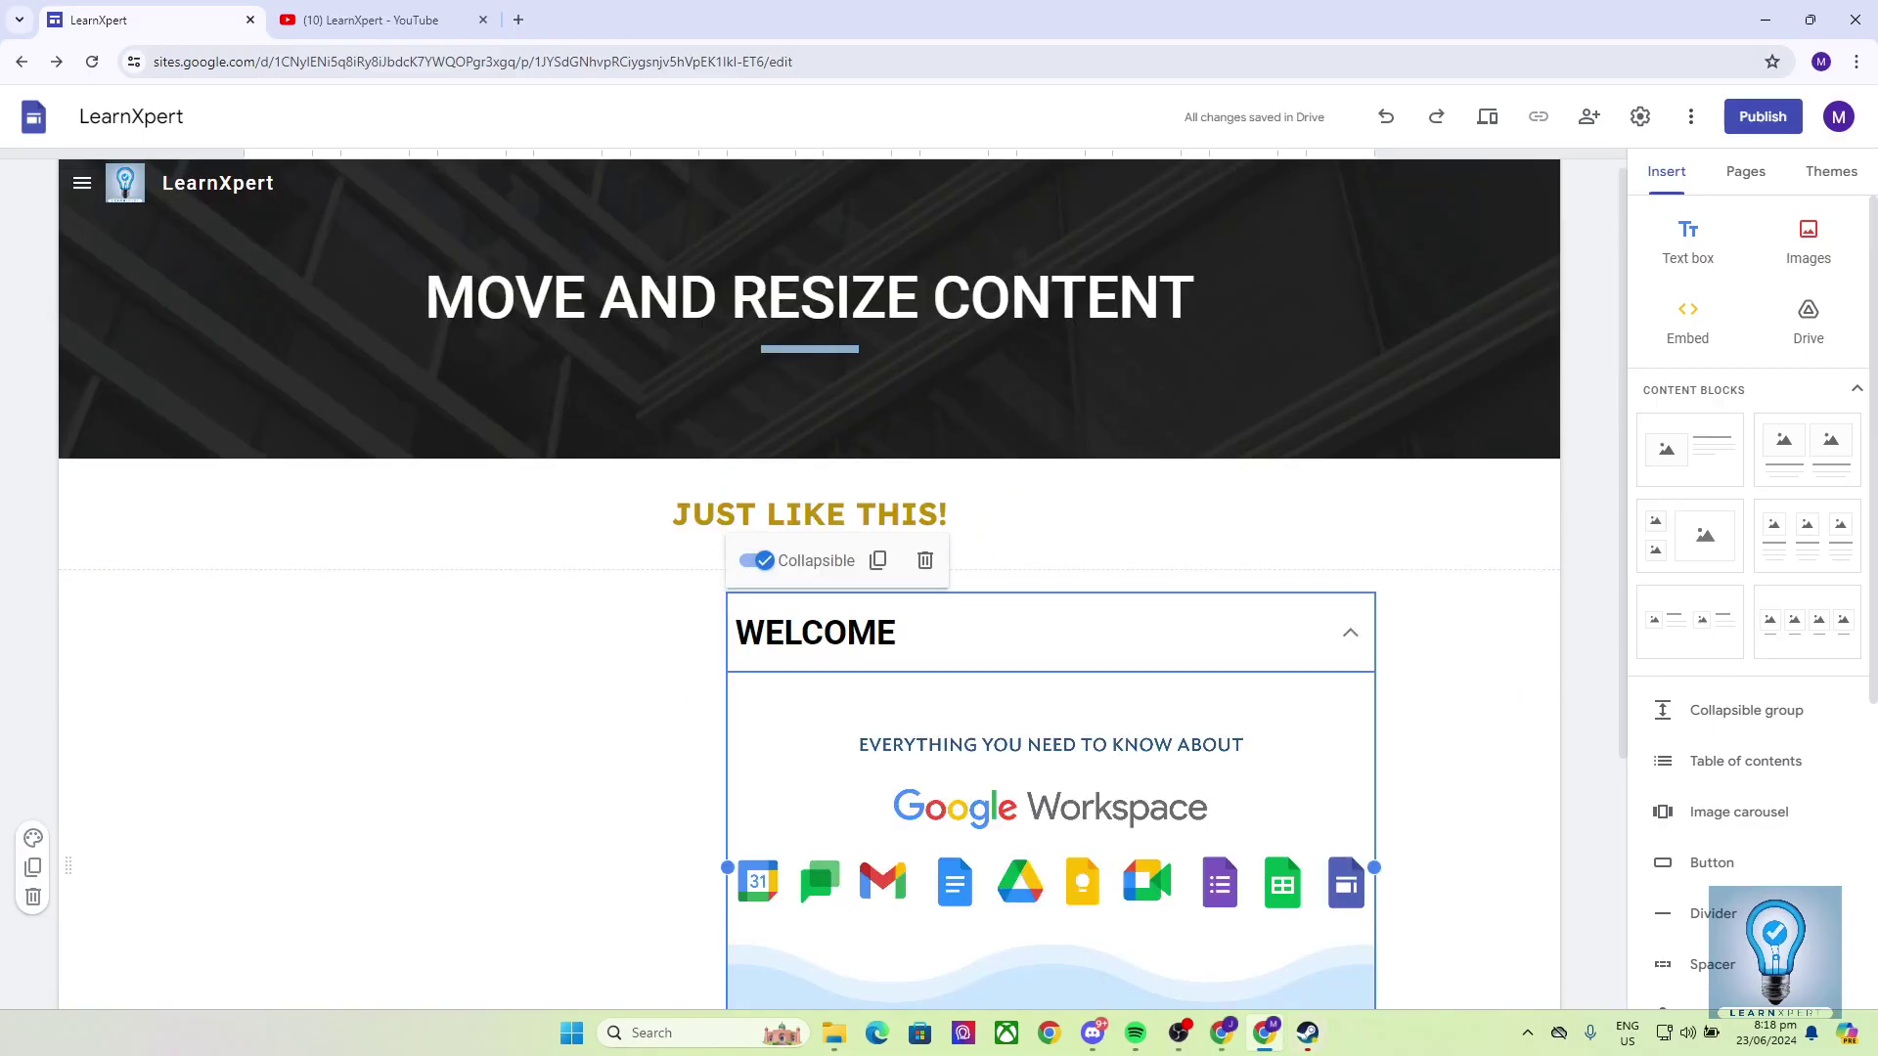
scroll(809, 584, "down", 4)
left_click(755, 201)
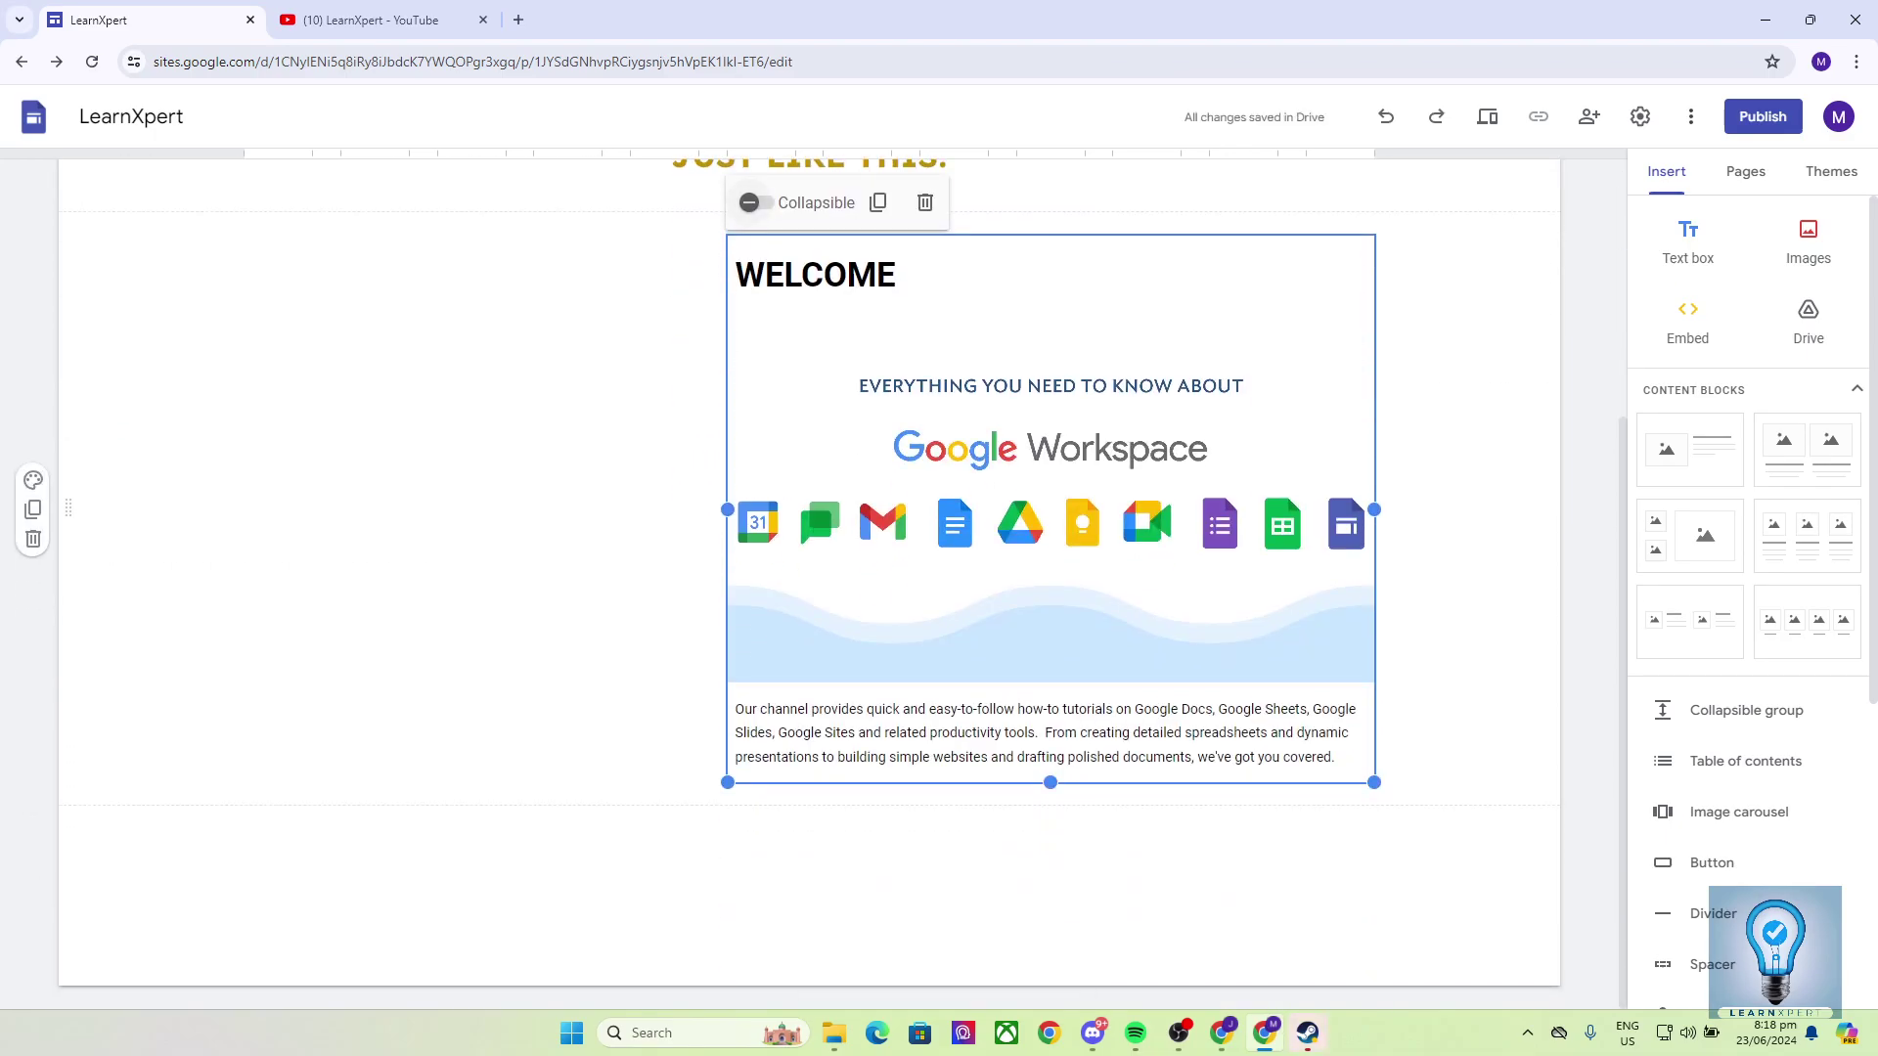
Step: Shift the whole WELCOME group left, then undo back to the image standing separately beside the text
left_click_drag(1076, 474, 988, 489)
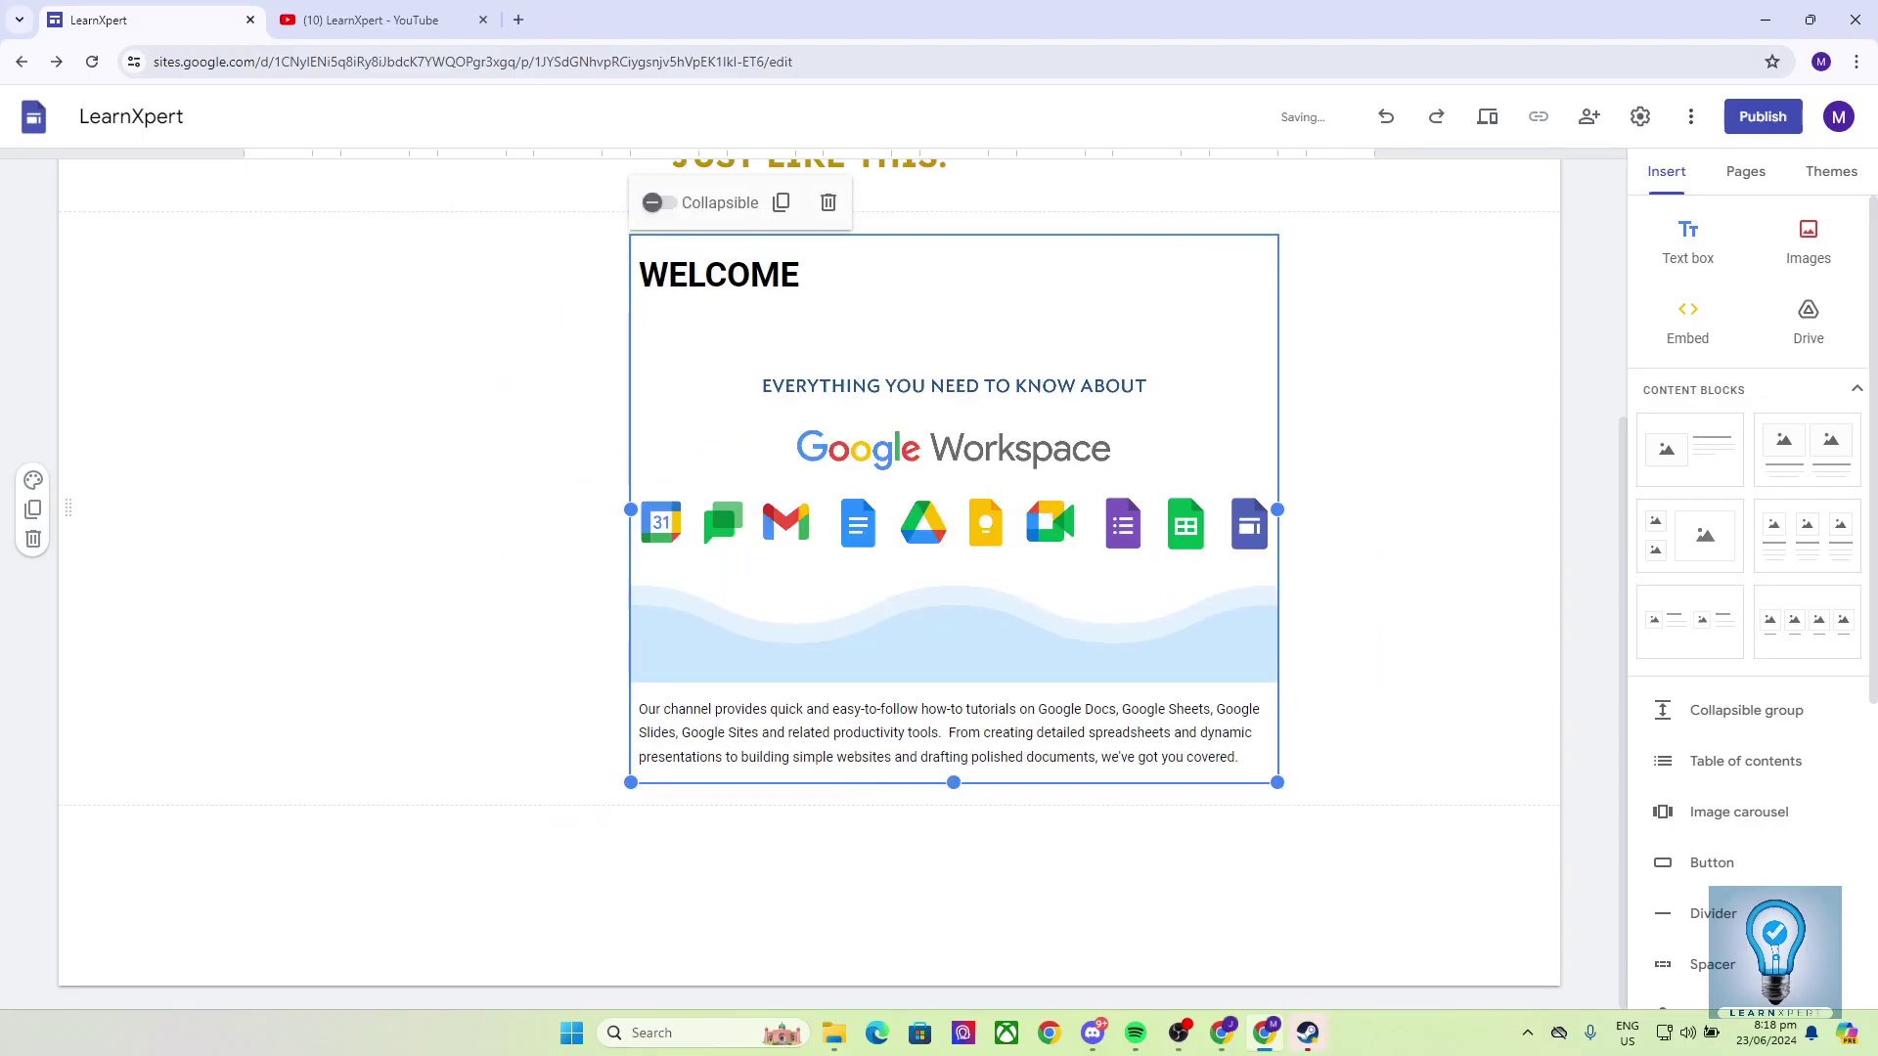
key("ctrl+z")
key("ctrl+z")
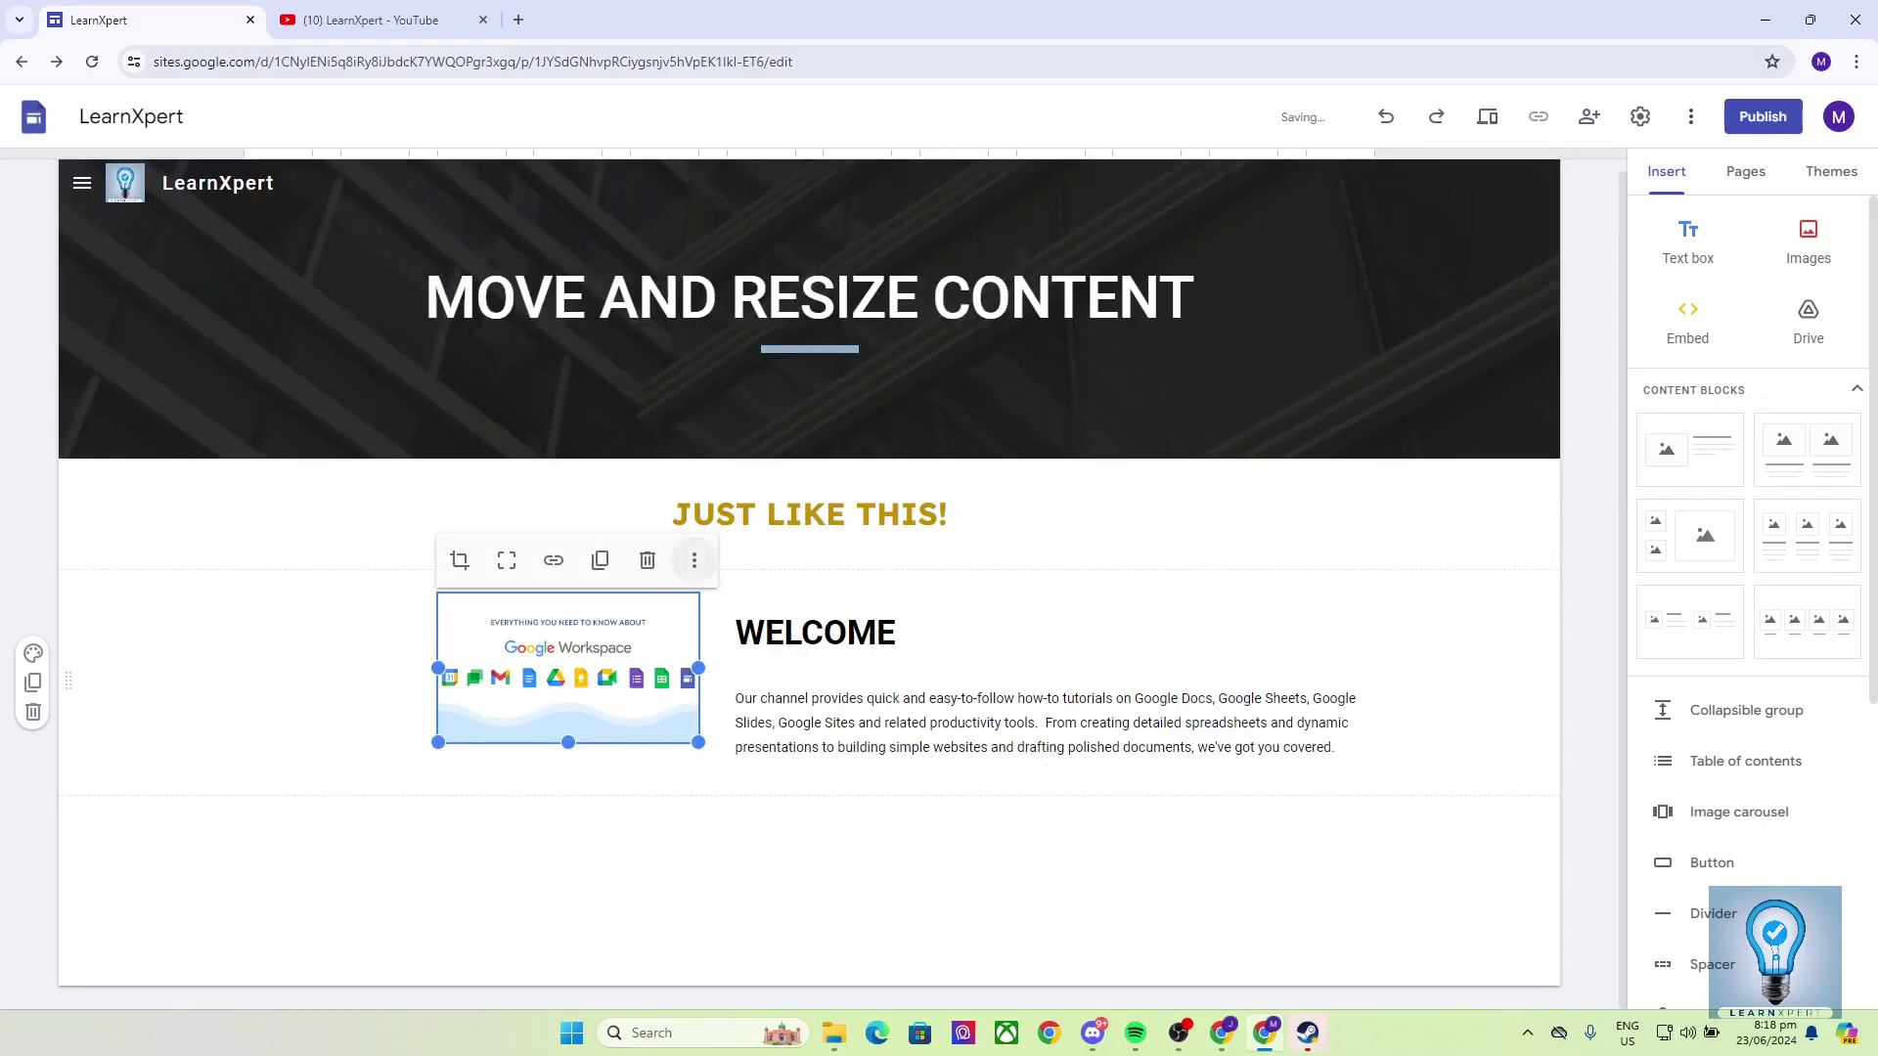
Step: Place the Google Workspace image between the WELCOME heading and paragraph once more, then undo the grouping
left_click_drag(626, 665, 946, 707)
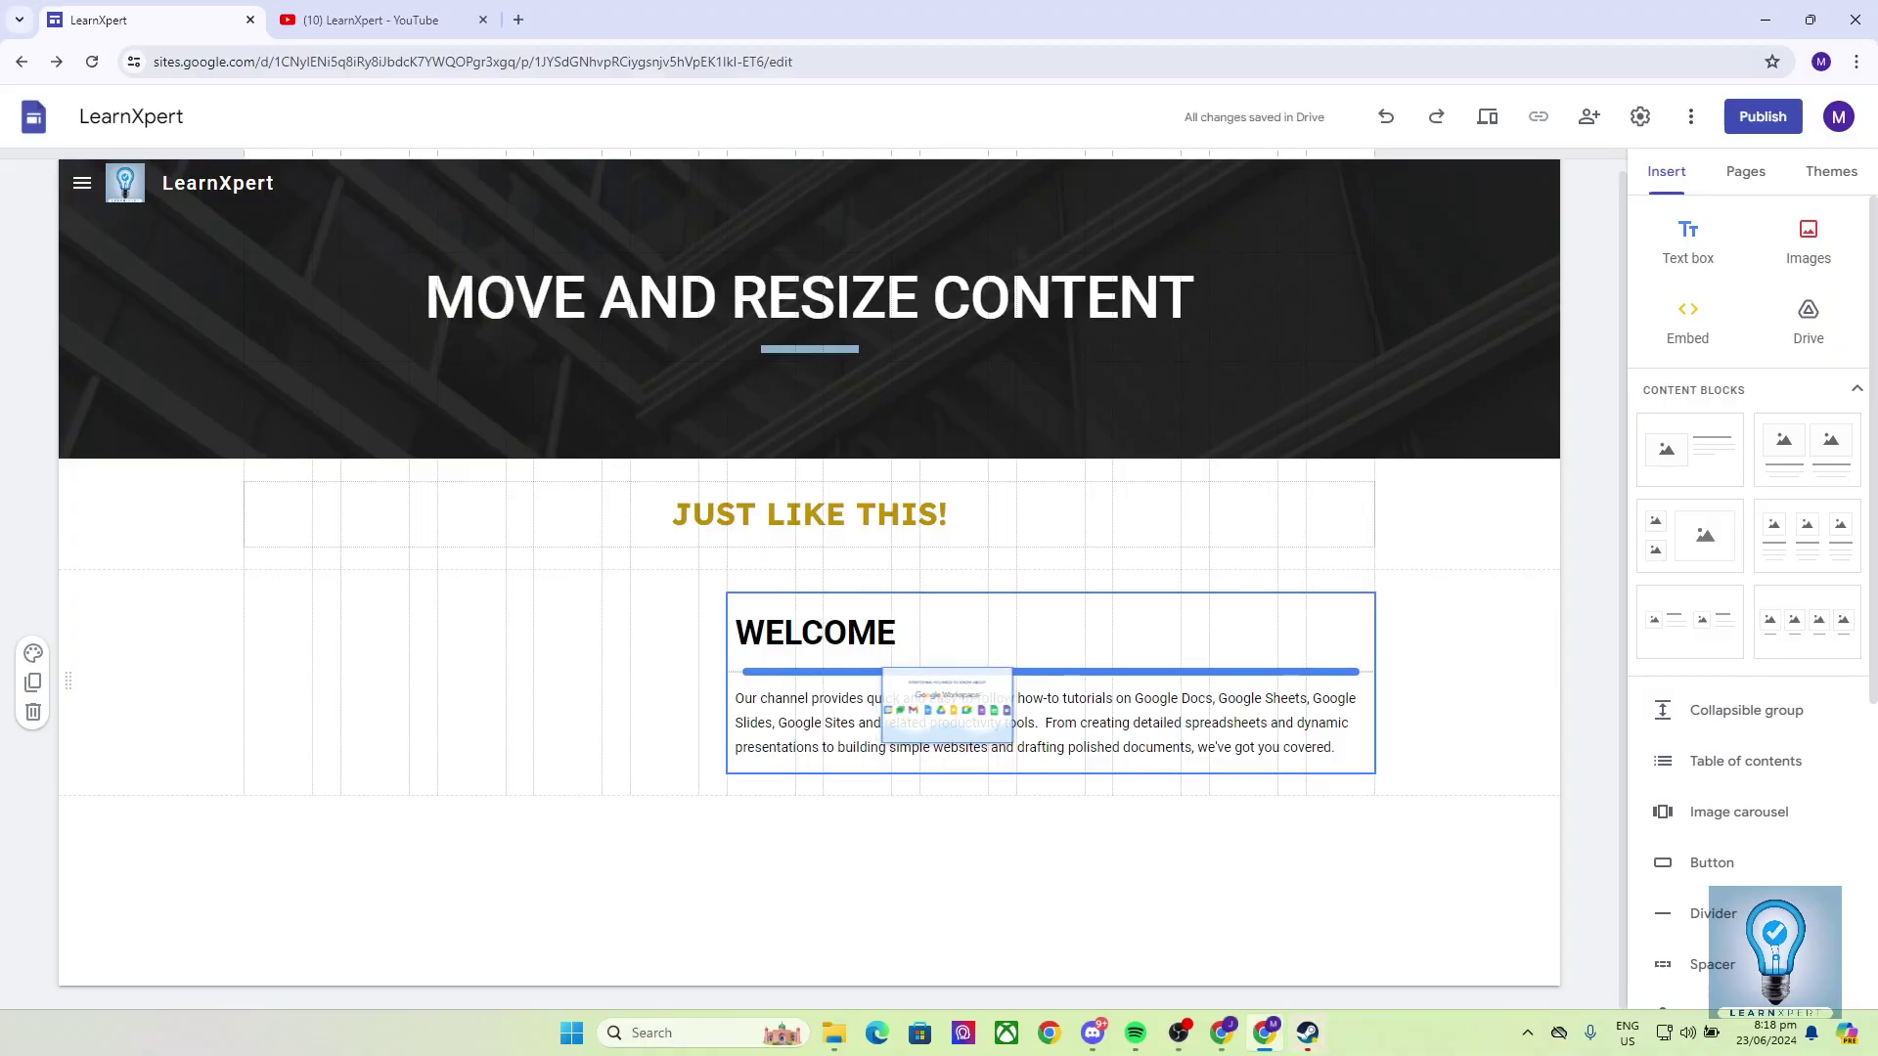
left_click_drag(947, 707, 946, 706)
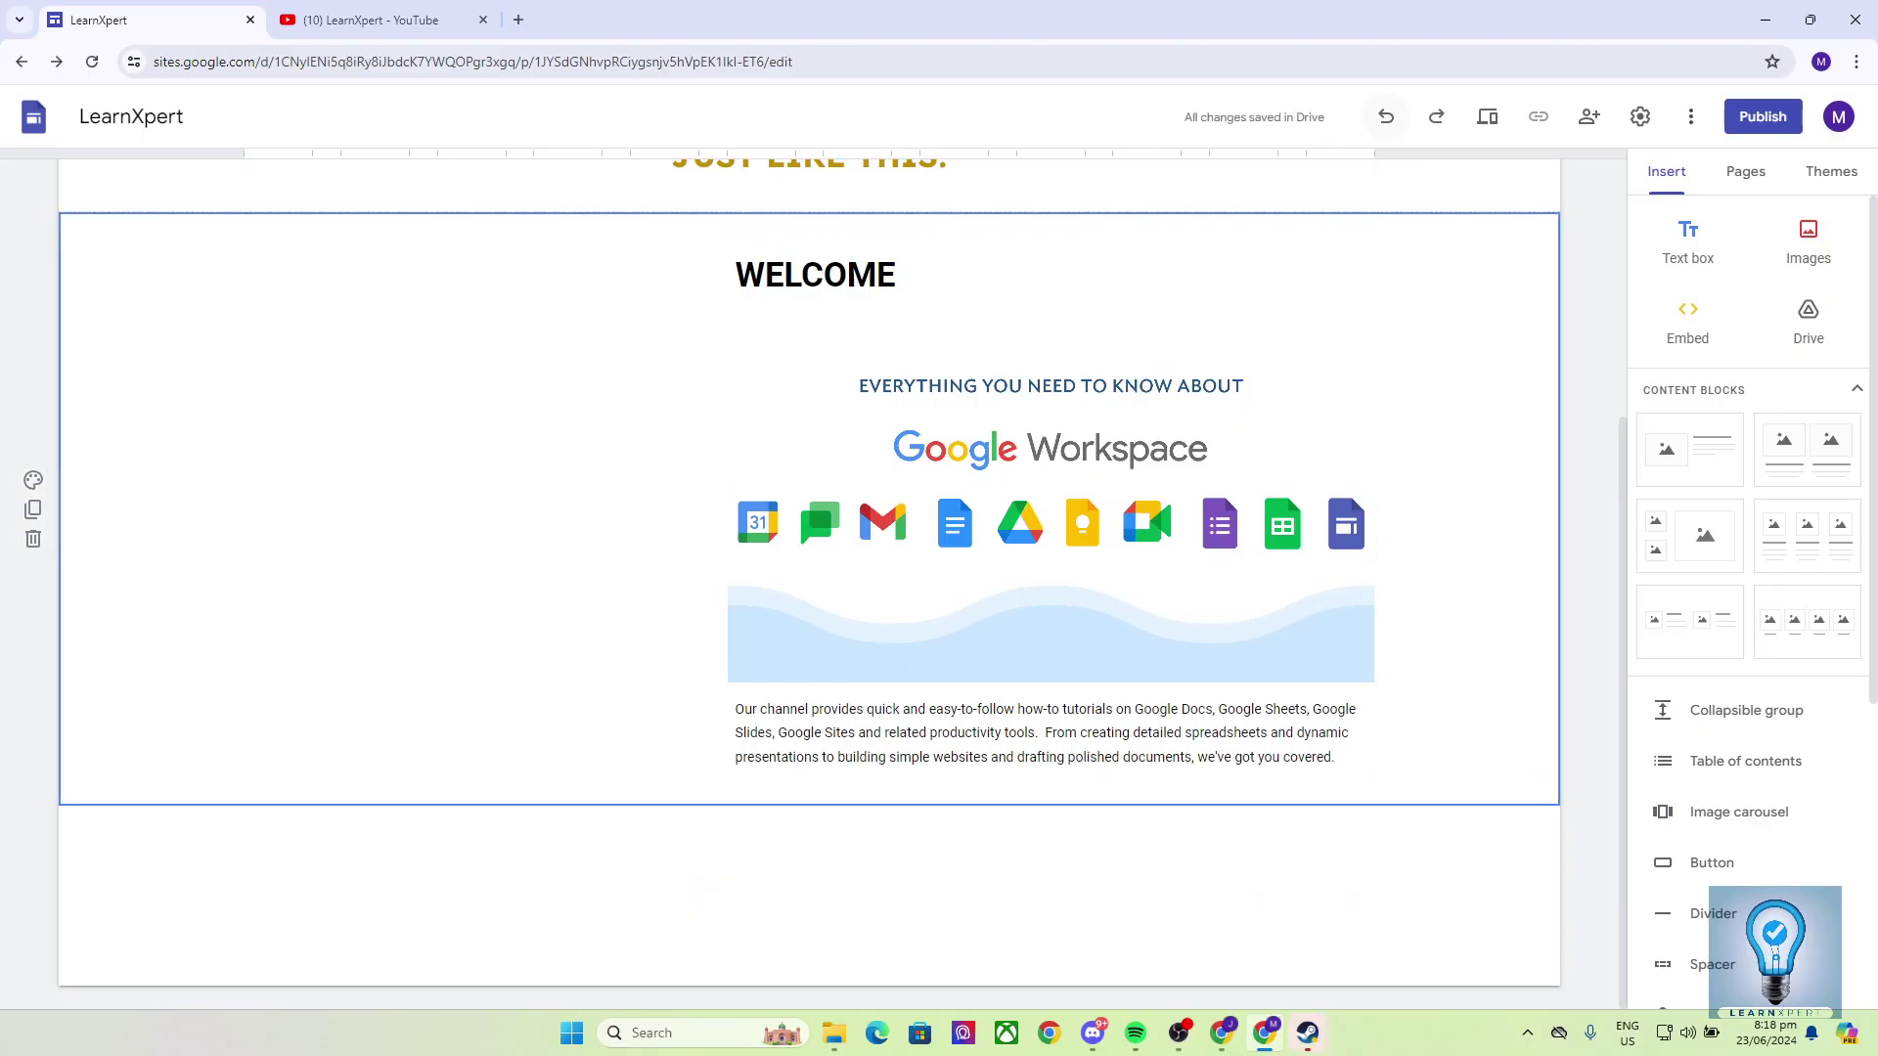
left_click(1386, 117)
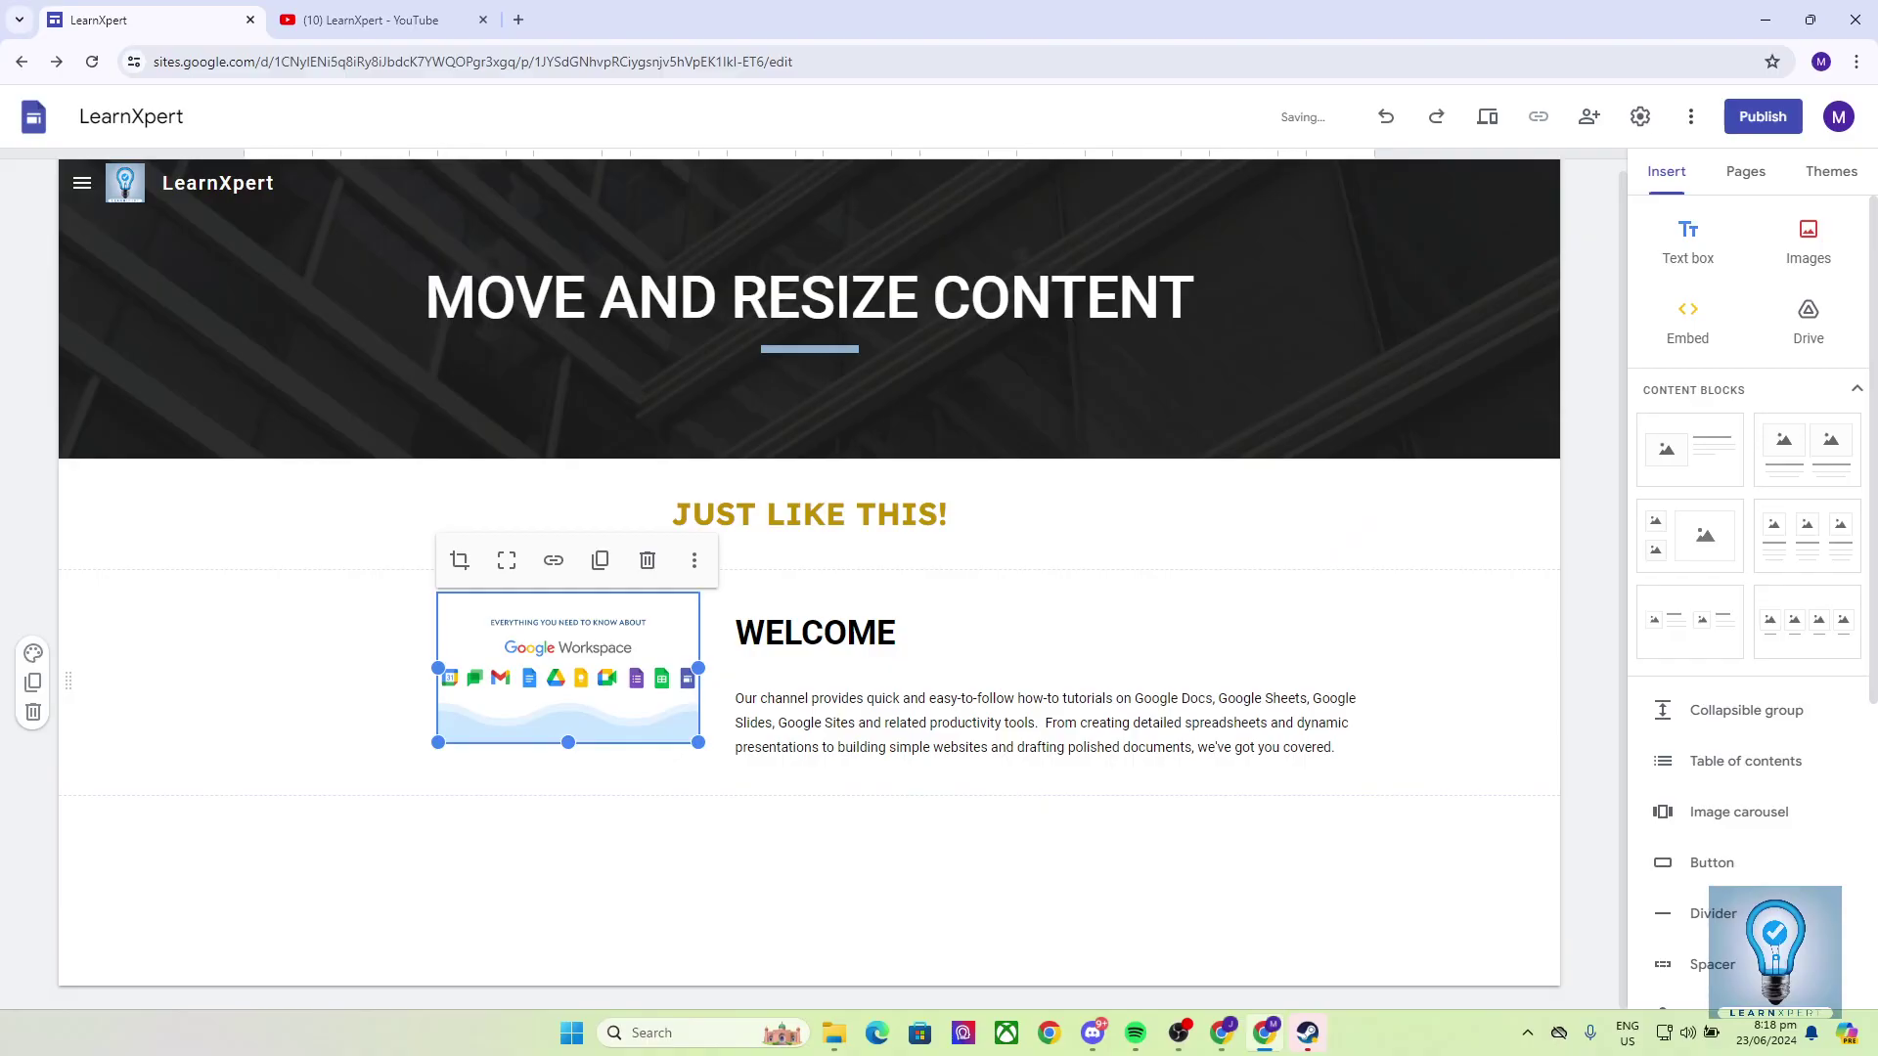
Step: Undo the remaining grouping and positioning changes until the small image stands apart from the WELCOME text, with a gap between them
key("ctrl+z")
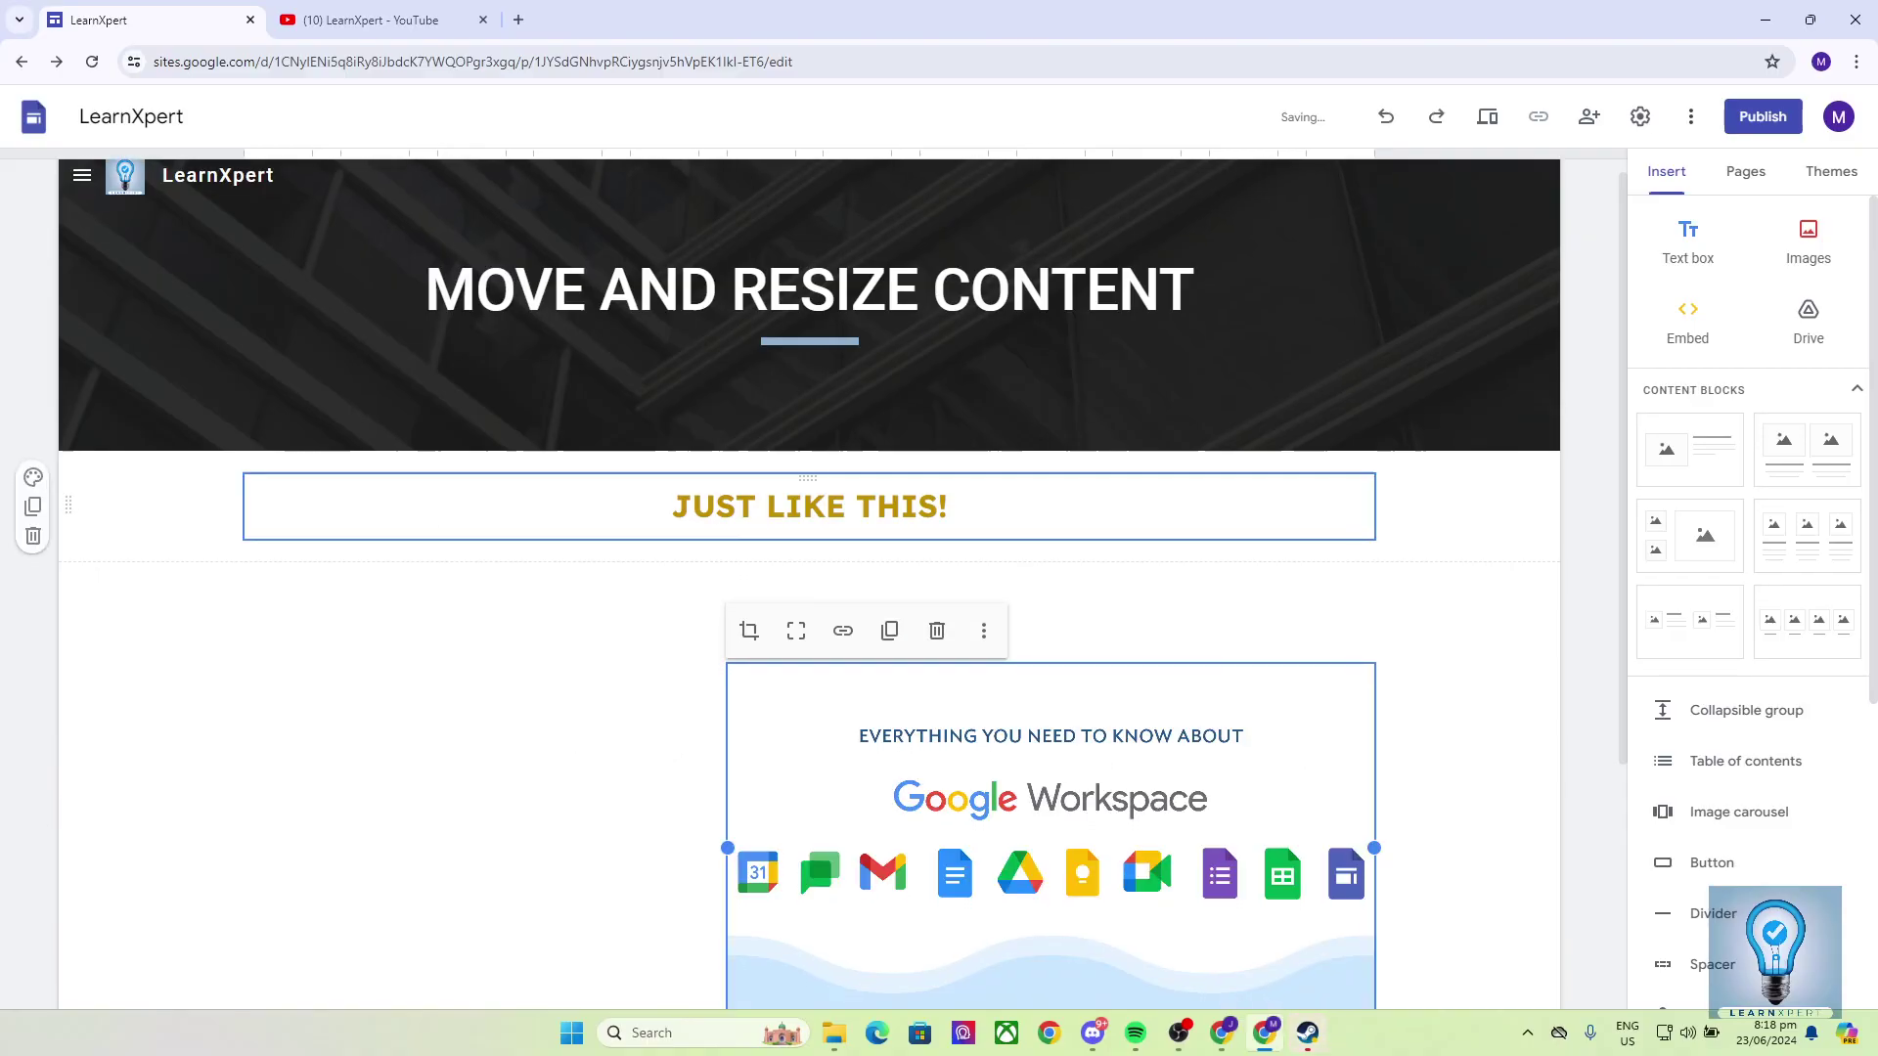
scroll(809, 513, "down", 2)
key("ctrl+z")
left_click(391, 685)
key("ctrl+z")
key("ctrl+z")
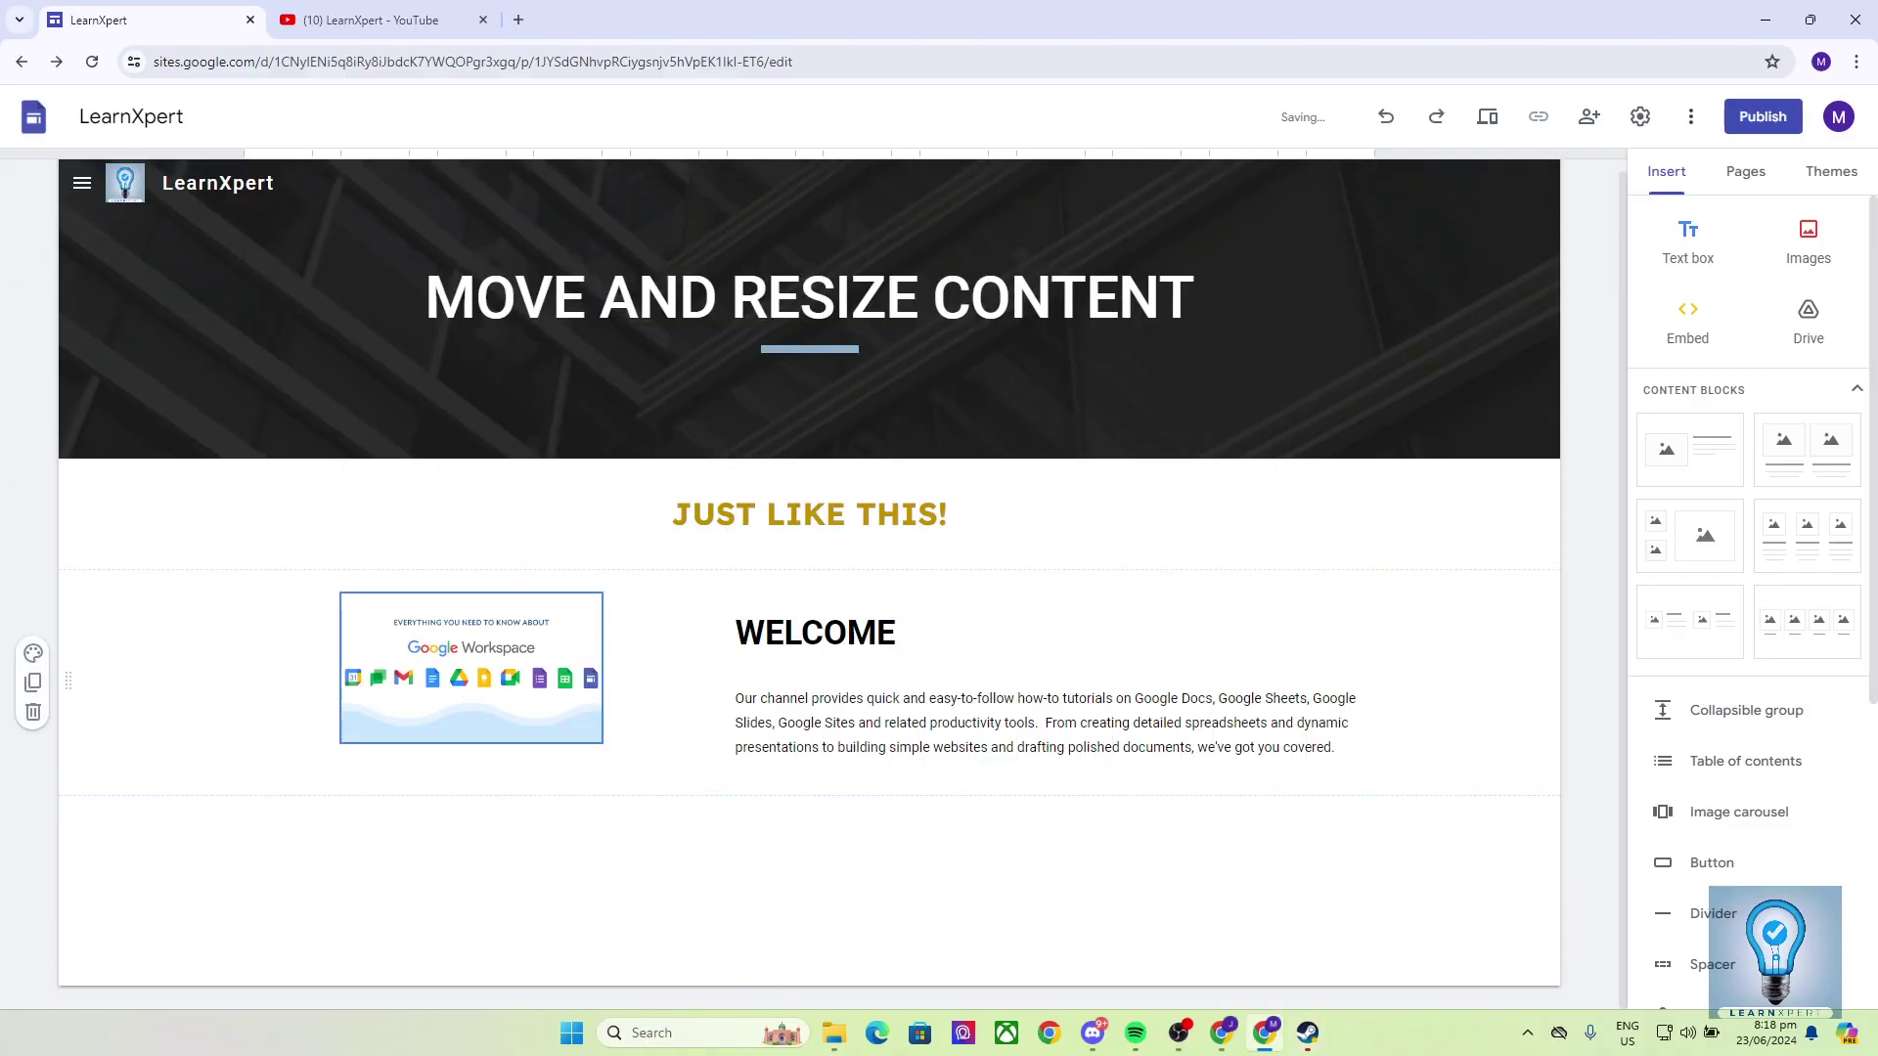